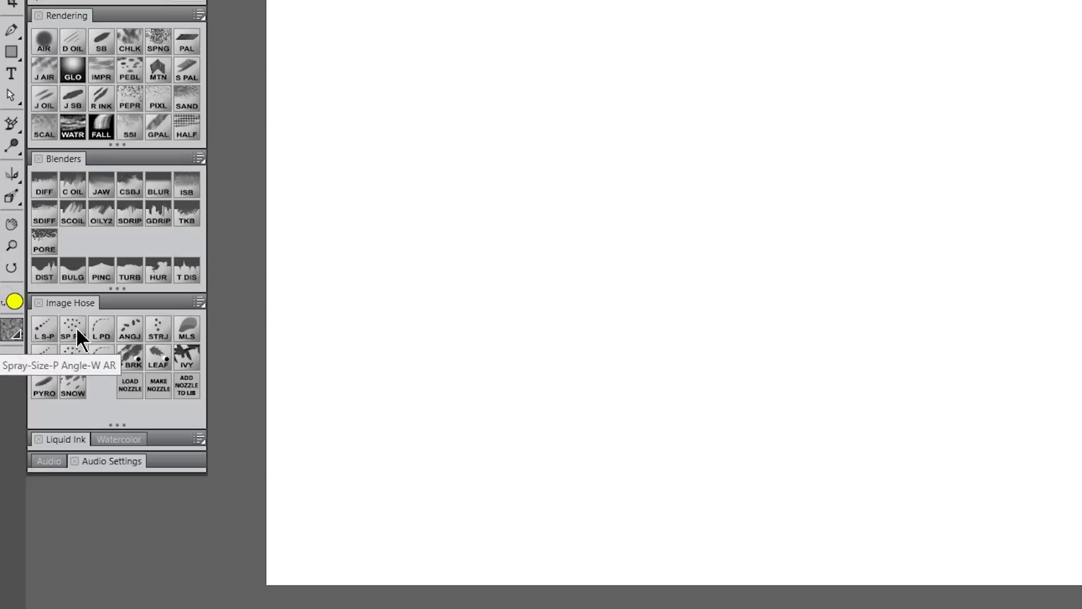
Load the Spray-Size-P Angle-W AR Image Hose variant and spray a test scatter of shapes
left_click(73, 338)
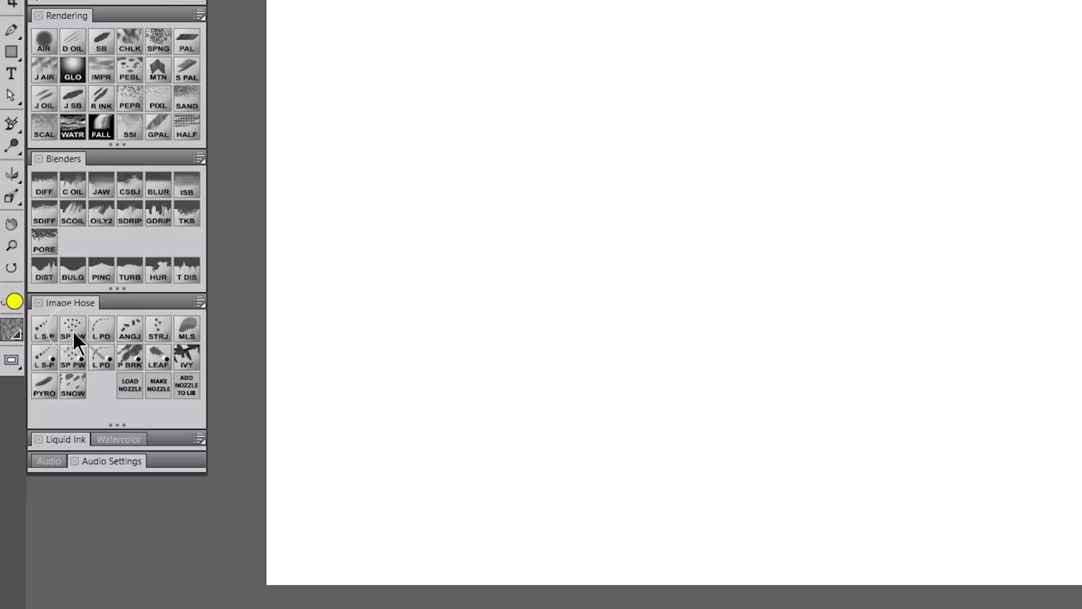
mouse_move(643, 64)
left_mouse_down()
mouse_move(574, 147)
mouse_move(668, 136)
mouse_move(615, 243)
mouse_move(739, 123)
mouse_move(672, 253)
mouse_move(795, 143)
mouse_move(727, 271)
mouse_move(777, 217)
left_mouse_up()
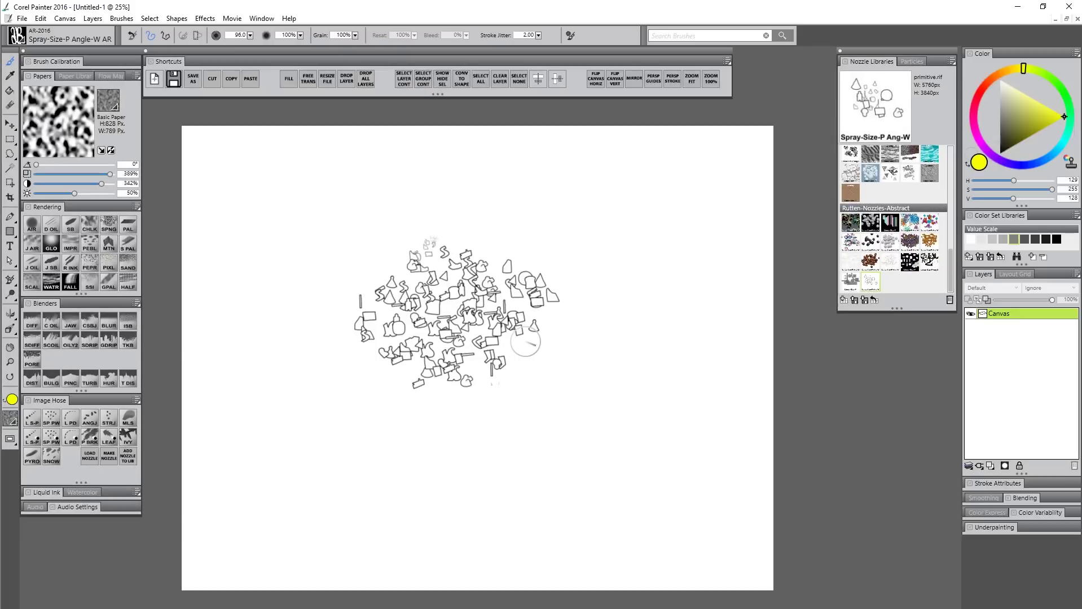
key("ctrl+z")
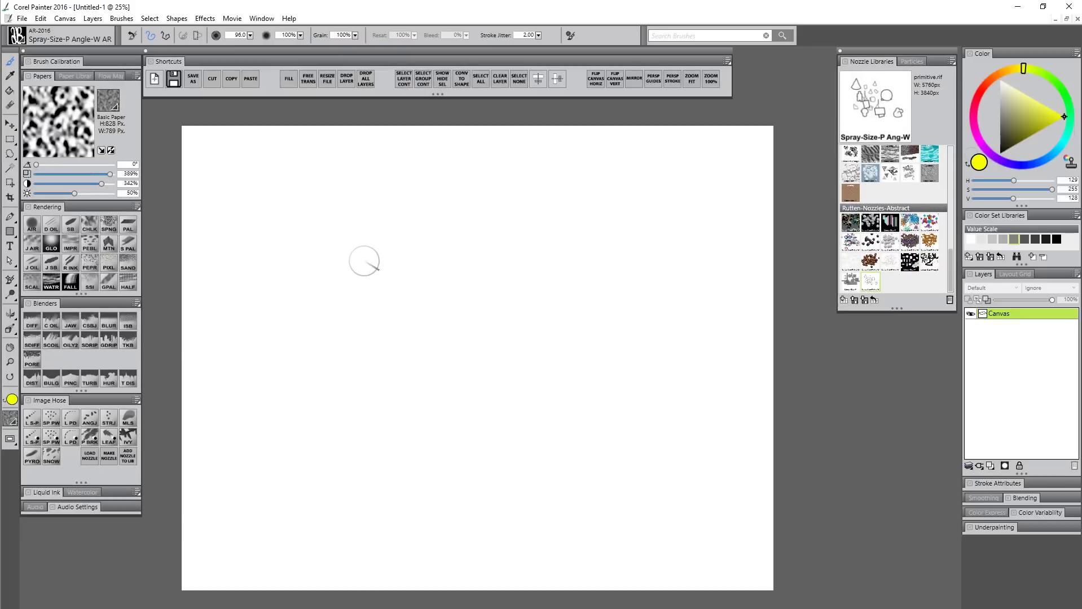
mouse_move(362, 271)
left_mouse_down()
mouse_move(392, 270)
mouse_move(347, 380)
mouse_move(435, 275)
mouse_move(374, 416)
mouse_move(436, 348)
mouse_move(438, 390)
mouse_move(495, 359)
mouse_move(499, 415)
mouse_move(525, 327)
mouse_move(550, 401)
mouse_move(548, 255)
mouse_move(432, 221)
mouse_move(482, 190)
mouse_move(567, 172)
mouse_move(623, 187)
mouse_move(614, 218)
mouse_move(659, 233)
mouse_move(650, 296)
mouse_move(685, 326)
left_mouse_up()
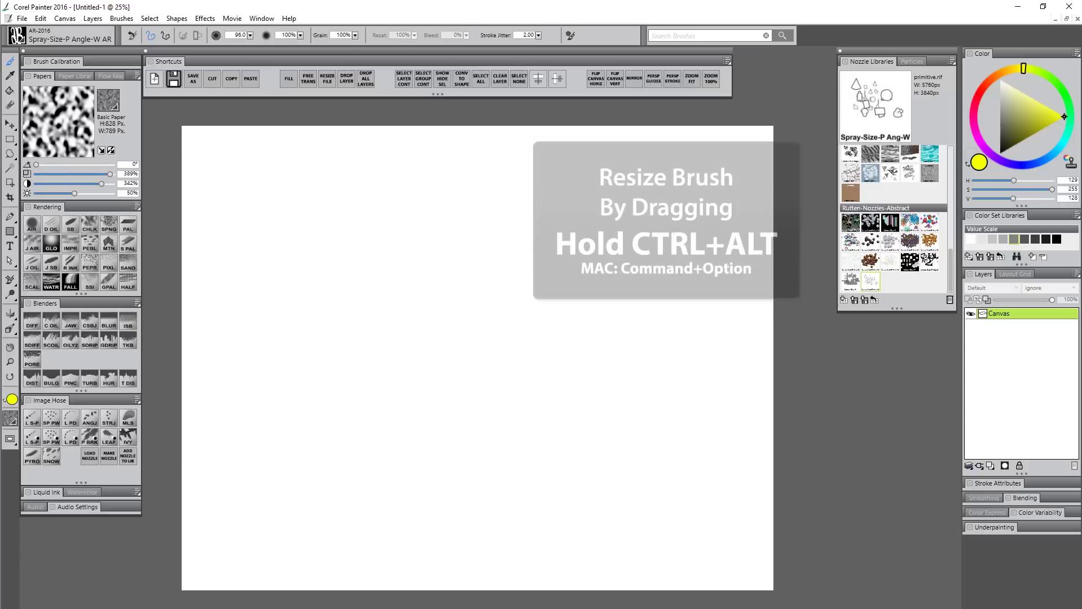
mouse_move(409, 289)
left_mouse_down()
mouse_move(454, 324)
mouse_move(420, 326)
mouse_move(367, 386)
mouse_move(474, 300)
mouse_move(527, 206)
mouse_move(668, 328)
mouse_move(519, 447)
mouse_move(320, 186)
mouse_move(404, 452)
mouse_move(534, 181)
mouse_move(652, 448)
left_mouse_up()
key("ctrl+z")
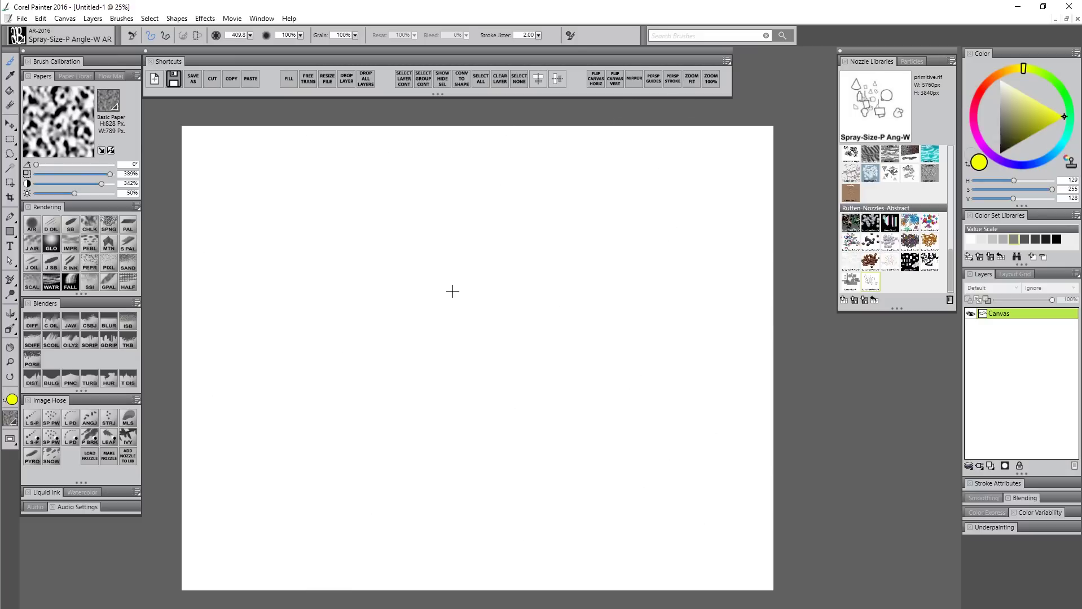
mouse_move(452, 290)
left_mouse_down()
mouse_move(429, 338)
mouse_move(545, 328)
mouse_move(556, 279)
mouse_move(587, 328)
mouse_move(570, 417)
mouse_move(665, 271)
mouse_move(683, 333)
left_mouse_up()
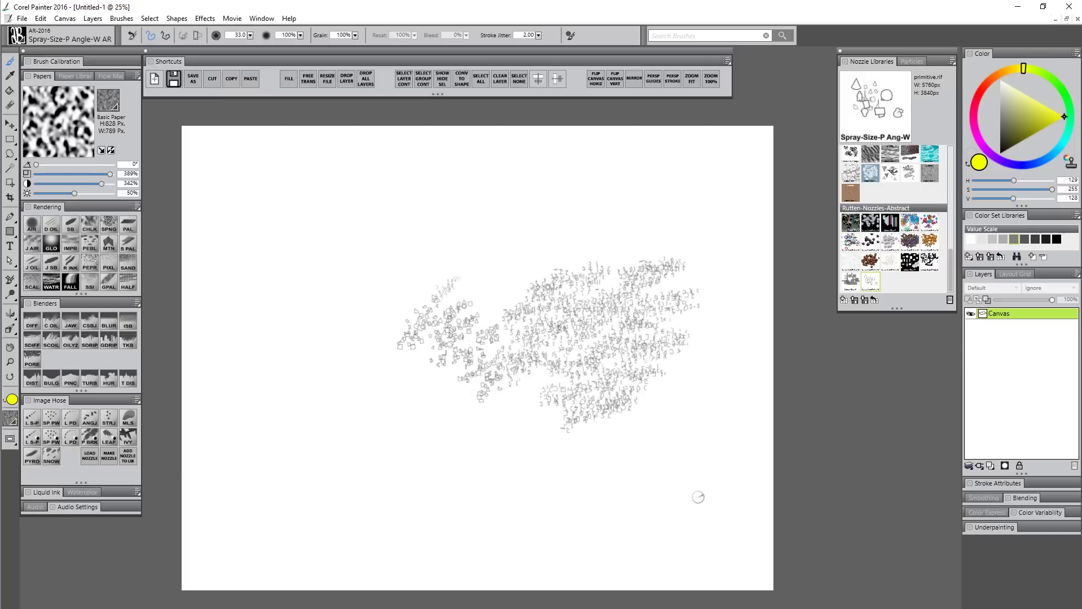
key("ctrl+z")
mouse_move(491, 316)
left_mouse_down()
mouse_move(507, 328)
mouse_move(449, 307)
mouse_move(454, 294)
left_mouse_up()
left_click(32, 420)
left_click_drag(314, 313, 688, 311)
left_click_drag(305, 365, 686, 358)
left_click(348, 432)
left_click(435, 432)
left_click(571, 420)
left_click(639, 415)
left_click(596, 494)
left_click(498, 490)
left_click(401, 487)
left_click(304, 512)
left_click(284, 456)
left_click(245, 399)
left_click(258, 320)
left_click(285, 271)
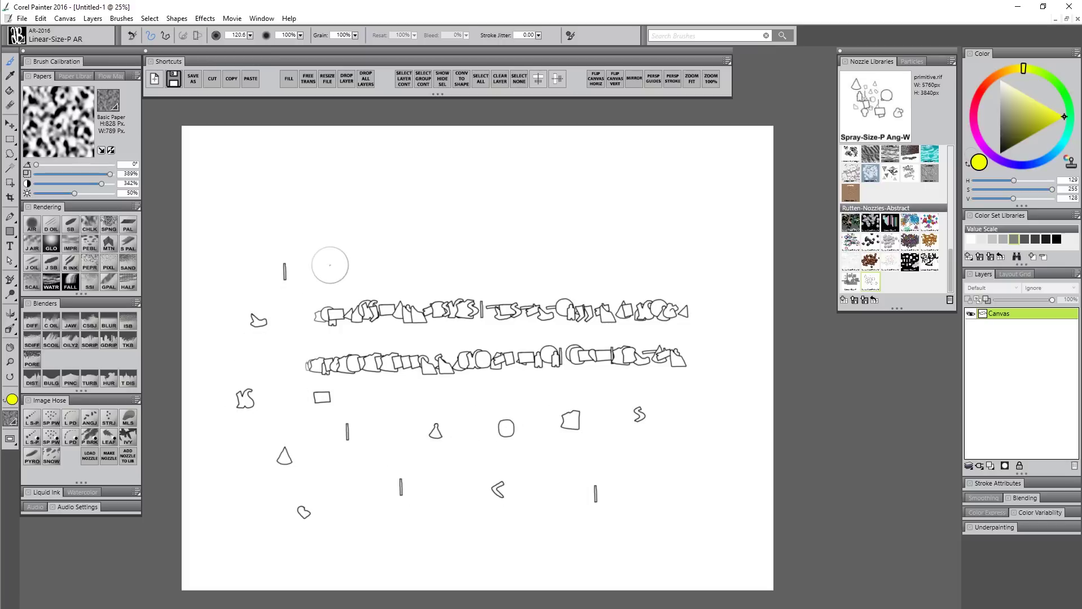
left_click(383, 250)
left_click(476, 276)
left_click(473, 228)
left_click(515, 257)
mouse_move(553, 227)
left_mouse_down()
mouse_move(563, 247)
mouse_move(590, 245)
mouse_move(571, 231)
mouse_move(606, 217)
mouse_move(594, 262)
mouse_move(615, 257)
mouse_move(640, 209)
mouse_move(625, 258)
mouse_move(663, 256)
mouse_move(649, 217)
mouse_move(666, 255)
left_mouse_up()
key("ctrl+a")
key("Delete")
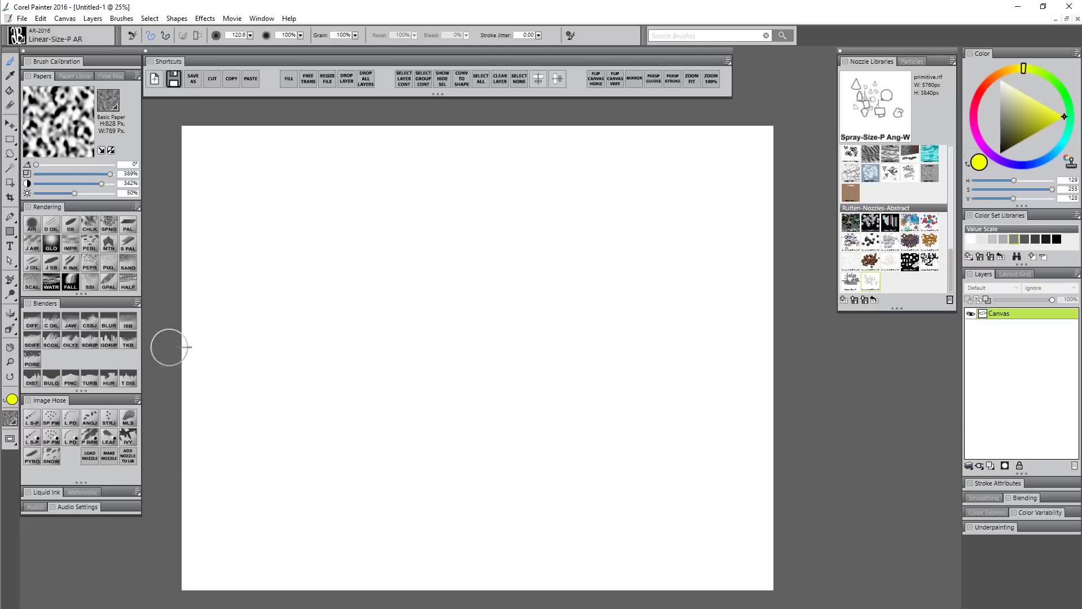
left_click(70, 420)
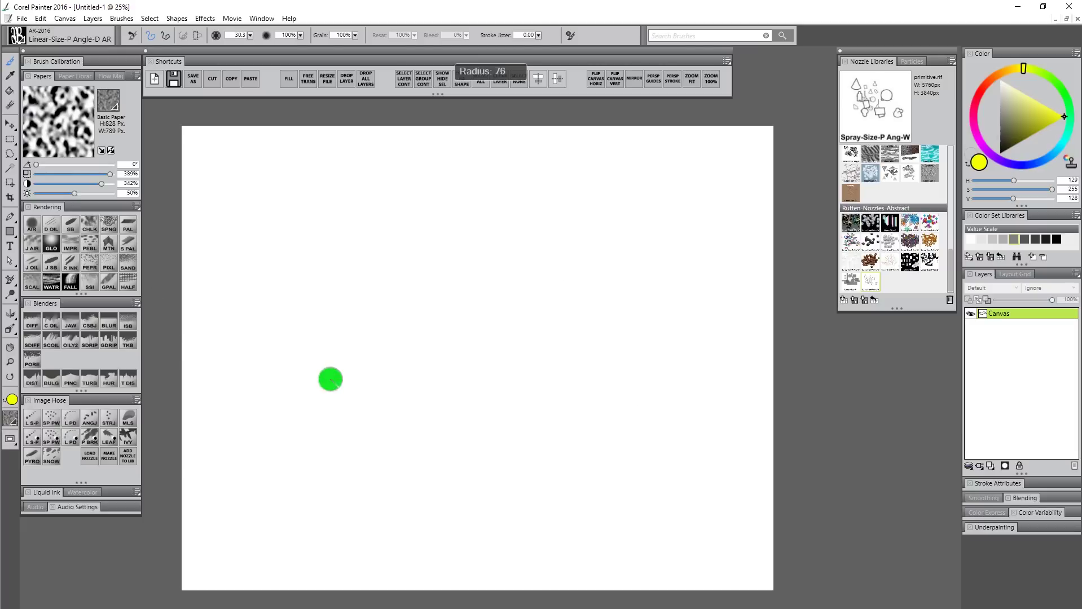
mouse_move(310, 400)
left_mouse_down()
mouse_move(309, 352)
mouse_move(327, 295)
mouse_move(386, 238)
mouse_move(435, 228)
mouse_move(501, 239)
mouse_move(552, 284)
mouse_move(580, 388)
mouse_move(537, 472)
mouse_move(439, 507)
mouse_move(371, 466)
mouse_move(357, 356)
mouse_move(428, 295)
mouse_move(502, 325)
mouse_move(520, 400)
mouse_move(462, 469)
mouse_move(399, 444)
mouse_move(419, 354)
mouse_move(482, 365)
mouse_move(471, 435)
mouse_move(426, 420)
mouse_move(462, 388)
mouse_move(454, 420)
left_mouse_up()
key("bracketright")
key("bracketright")
key("bracketright")
mouse_move(285, 222)
left_mouse_down()
mouse_move(314, 200)
mouse_move(394, 170)
mouse_move(496, 179)
mouse_move(592, 233)
mouse_move(638, 310)
mouse_move(656, 402)
mouse_move(639, 521)
left_mouse_up()
mouse_move(291, 209)
left_mouse_down()
mouse_move(385, 170)
mouse_move(460, 175)
mouse_move(600, 250)
mouse_move(628, 295)
left_mouse_up()
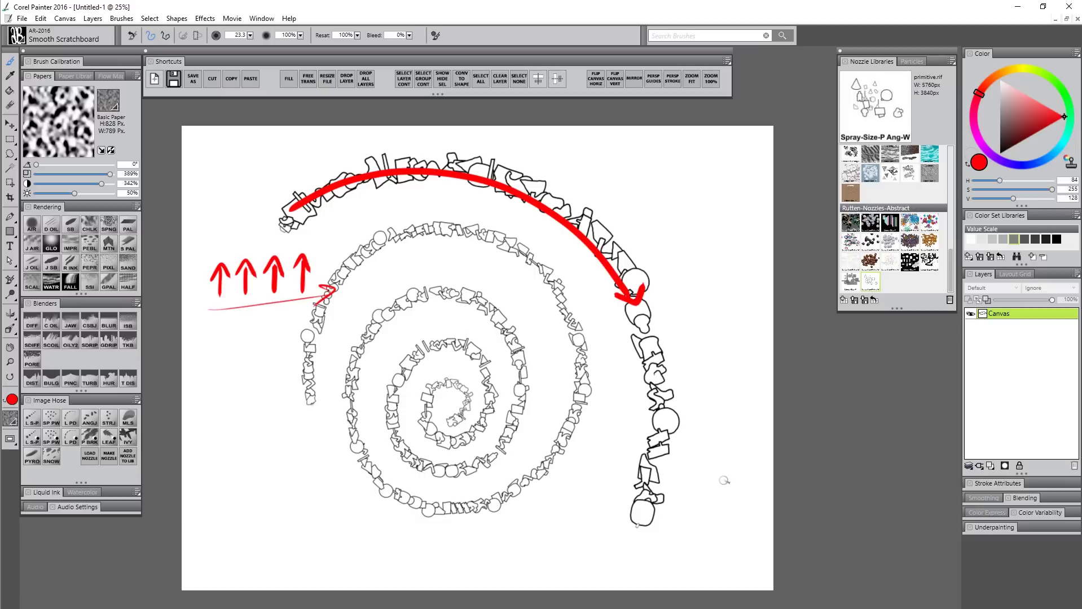
key("ctrl+a")
key("Delete")
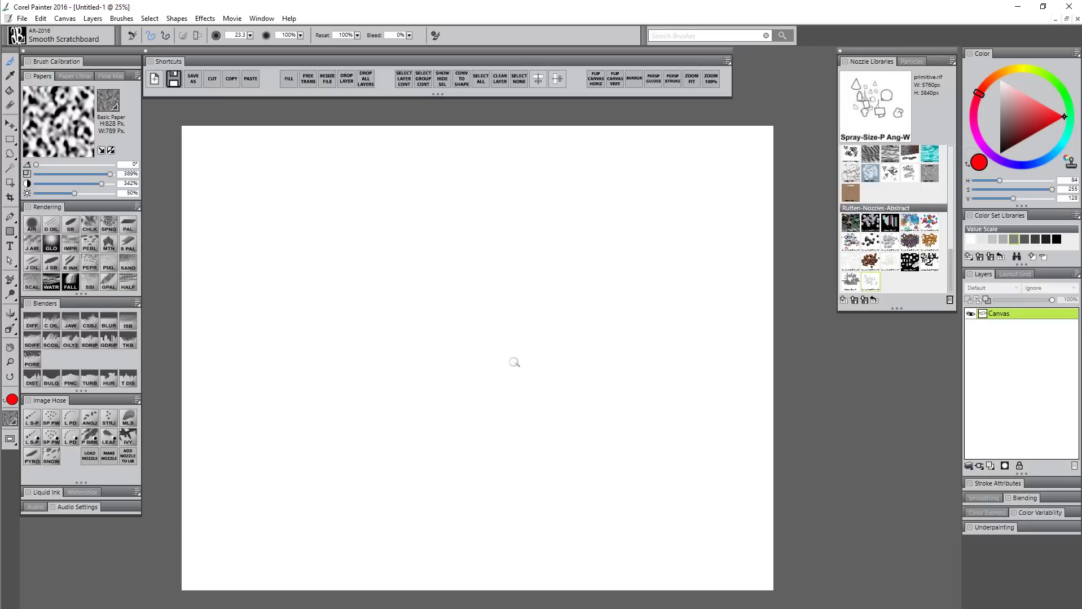
Reselect the spraying hose variant and spray large shapes across the centre, upper right and upper canvas
left_click(52, 419)
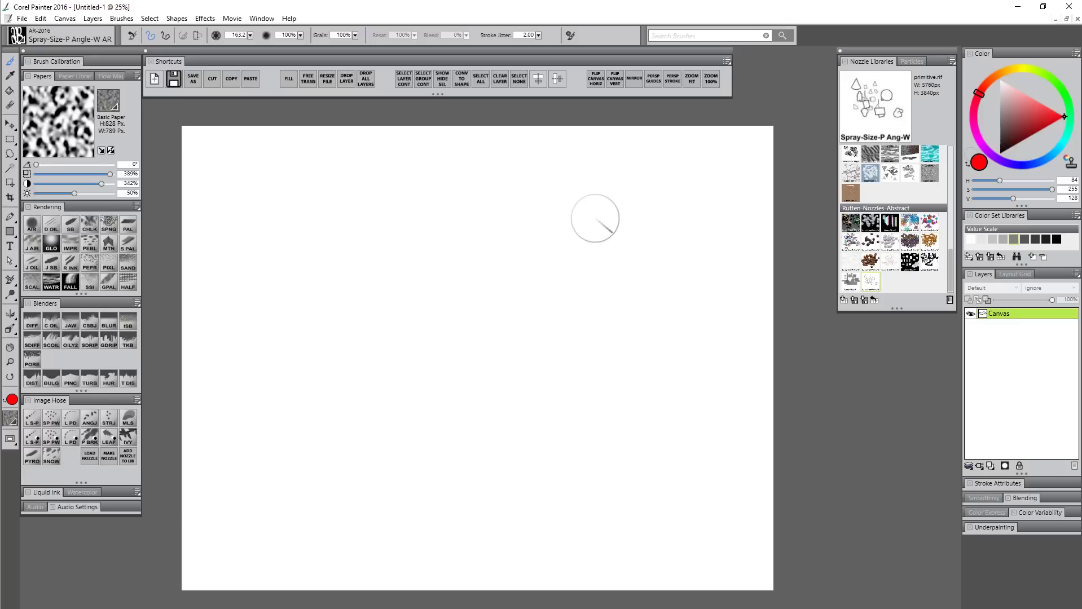
mouse_move(502, 217)
left_mouse_down()
mouse_move(374, 285)
mouse_move(444, 301)
mouse_move(390, 203)
mouse_move(550, 189)
mouse_move(189, 229)
mouse_move(219, 383)
mouse_move(285, 578)
mouse_move(756, 543)
mouse_move(655, 408)
mouse_move(507, 271)
mouse_move(664, 132)
mouse_move(609, 271)
mouse_move(738, 321)
mouse_move(699, 434)
mouse_move(637, 518)
left_mouse_up()
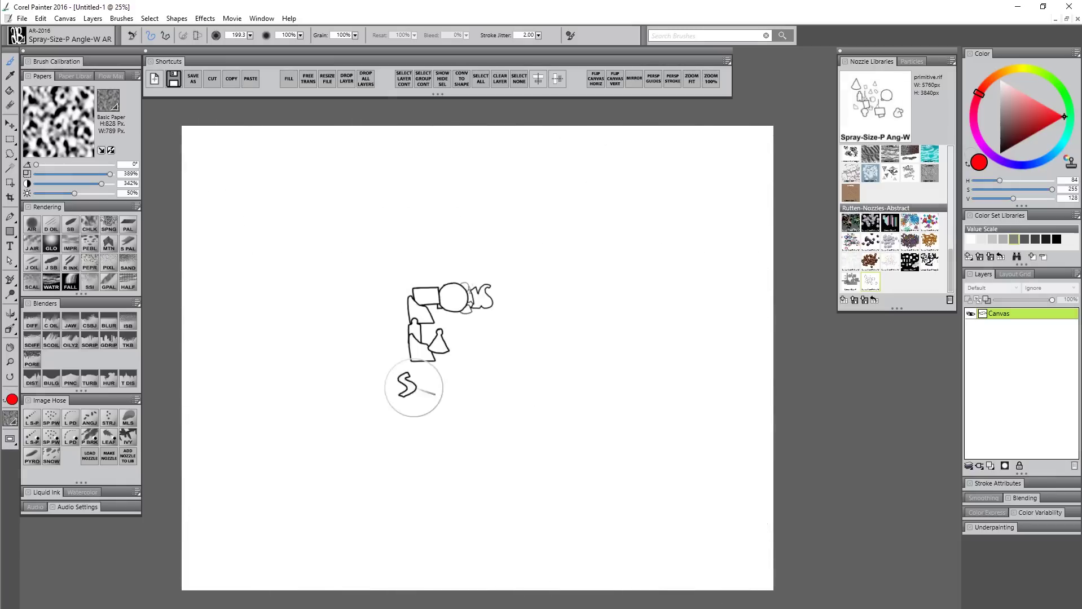
mouse_move(414, 388)
left_mouse_down()
mouse_move(476, 251)
mouse_move(536, 228)
mouse_move(615, 231)
mouse_move(646, 372)
mouse_move(519, 367)
mouse_move(339, 451)
mouse_move(305, 305)
mouse_move(355, 248)
mouse_move(384, 418)
mouse_move(553, 451)
mouse_move(647, 342)
mouse_move(677, 325)
left_mouse_up()
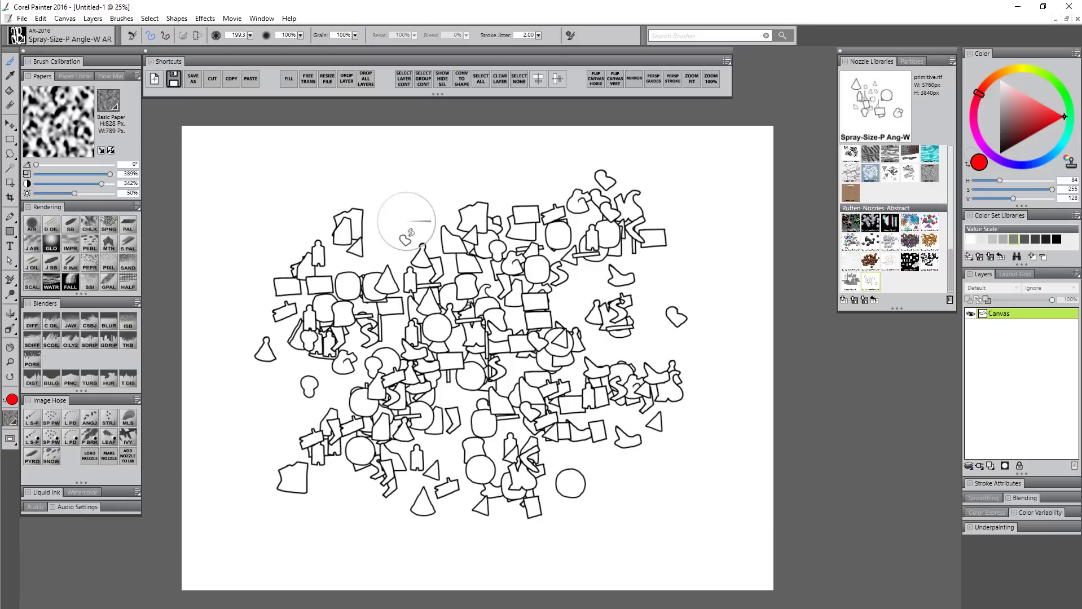
mouse_move(406, 221)
left_mouse_down()
mouse_move(537, 152)
mouse_move(442, 252)
mouse_move(374, 203)
mouse_move(323, 191)
mouse_move(275, 160)
mouse_move(354, 245)
mouse_move(250, 216)
mouse_move(335, 240)
mouse_move(245, 148)
mouse_move(271, 216)
mouse_move(294, 234)
mouse_move(206, 292)
mouse_move(298, 303)
mouse_move(306, 379)
mouse_move(430, 390)
mouse_move(301, 412)
mouse_move(270, 390)
mouse_move(252, 399)
mouse_move(230, 469)
mouse_move(274, 437)
mouse_move(237, 519)
mouse_move(287, 491)
mouse_move(306, 522)
mouse_move(283, 562)
mouse_move(402, 515)
mouse_move(379, 541)
mouse_move(527, 534)
mouse_move(580, 547)
mouse_move(631, 501)
mouse_move(701, 564)
mouse_move(741, 507)
mouse_move(736, 480)
mouse_move(713, 473)
mouse_move(710, 504)
left_mouse_up()
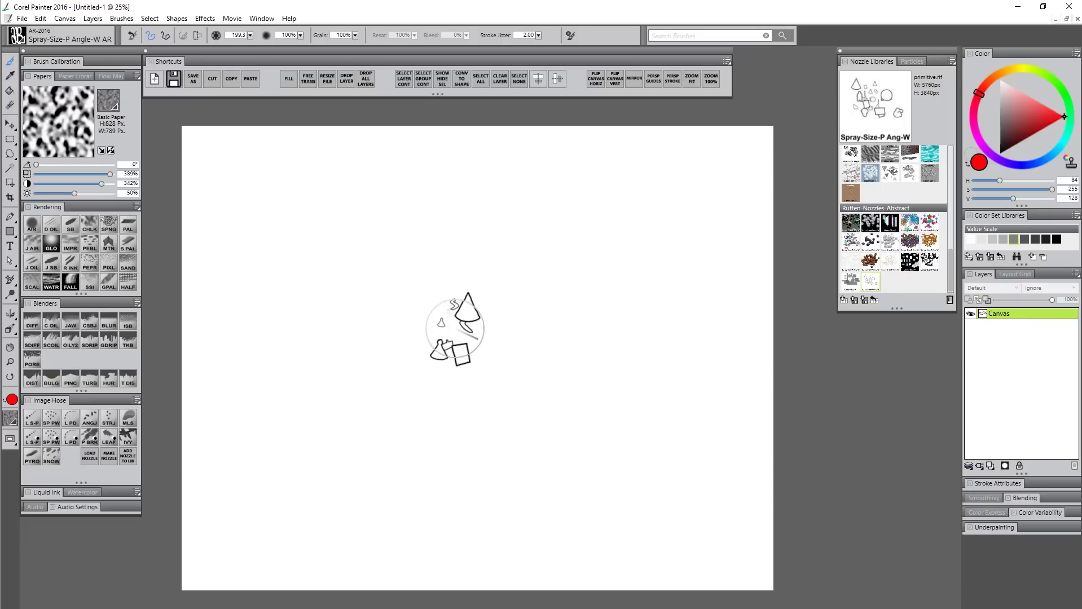
Spray a few shapes near the canvas centre, then drag out toward the lower right
left_click_drag(454, 326, 471, 347)
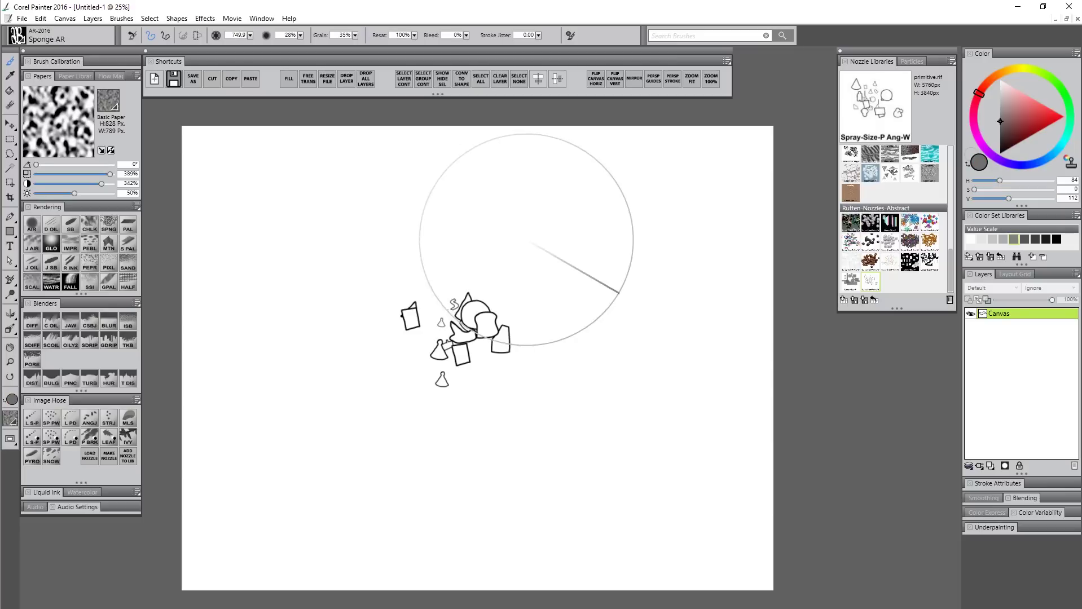
mouse_move(526, 253)
left_mouse_down()
mouse_move(242, 189)
mouse_move(303, 540)
mouse_move(581, 188)
mouse_move(519, 471)
mouse_move(768, 526)
mouse_move(746, 320)
mouse_move(796, 150)
mouse_move(431, 200)
mouse_move(416, 401)
mouse_move(518, 559)
mouse_move(779, 505)
left_mouse_up()
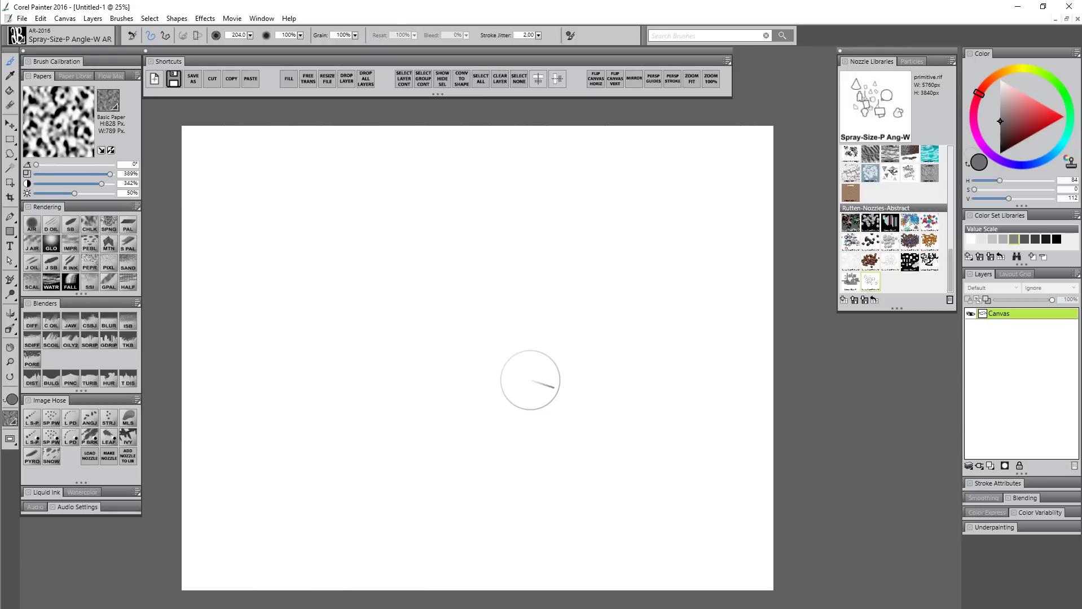
Spray shapes across the centre and right of centre, then erase the stray top triangle
mouse_move(486, 285)
left_mouse_down()
mouse_move(435, 272)
mouse_move(388, 332)
mouse_move(454, 302)
mouse_move(384, 404)
mouse_move(555, 407)
mouse_move(603, 444)
mouse_move(553, 303)
mouse_move(632, 223)
mouse_move(370, 276)
mouse_move(382, 398)
mouse_move(314, 464)
mouse_move(486, 447)
mouse_move(575, 505)
mouse_move(314, 321)
mouse_move(503, 206)
mouse_move(638, 247)
mouse_move(667, 340)
left_mouse_up()
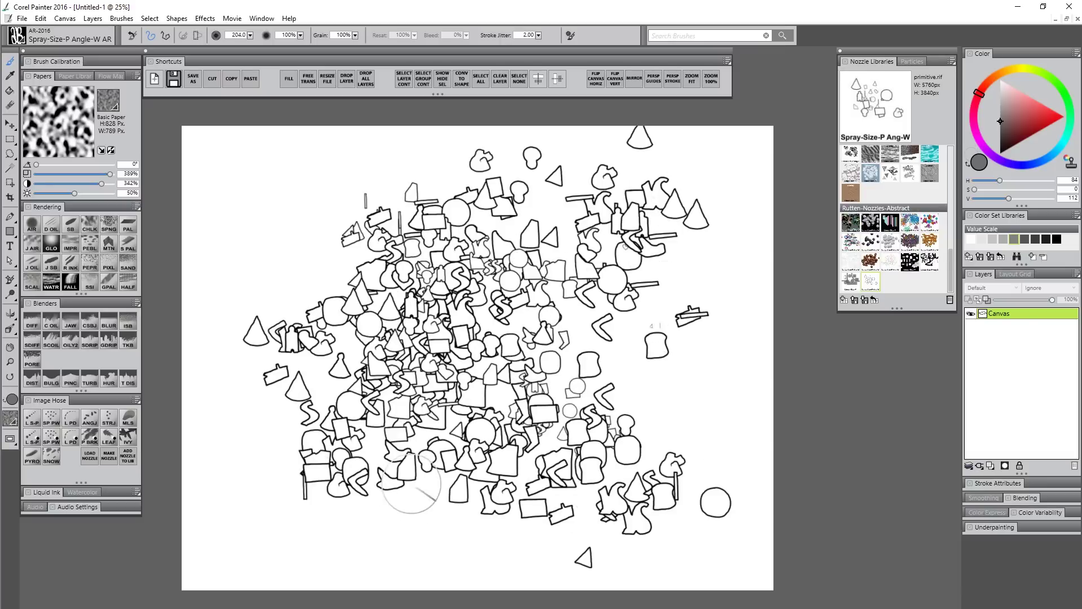
mouse_move(620, 307)
left_mouse_down()
mouse_move(654, 333)
mouse_move(728, 335)
left_mouse_up()
key("n")
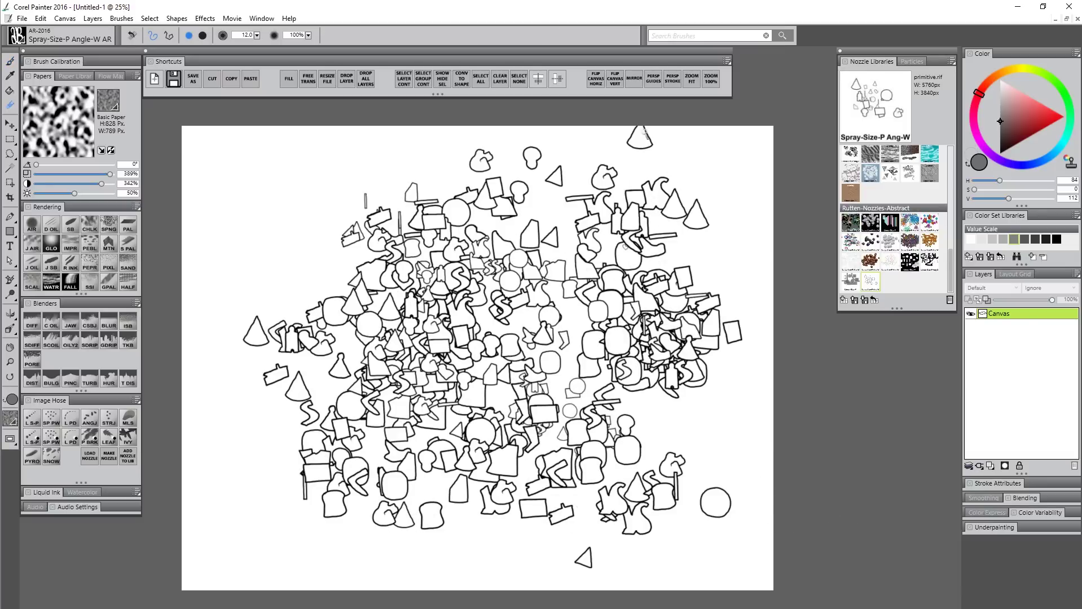
left_click_drag(637, 126, 643, 148)
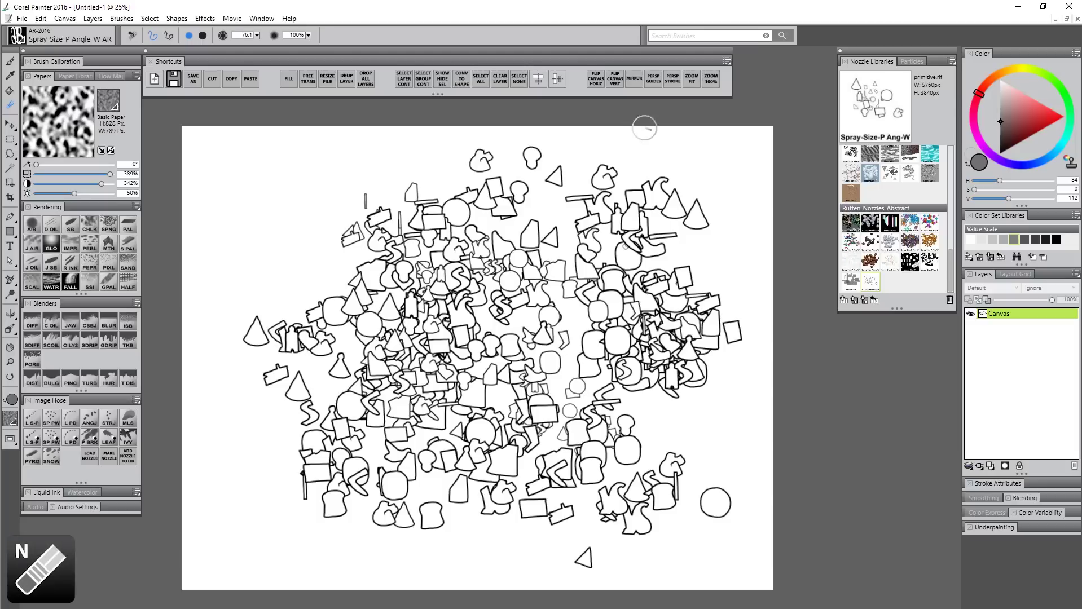
key("b")
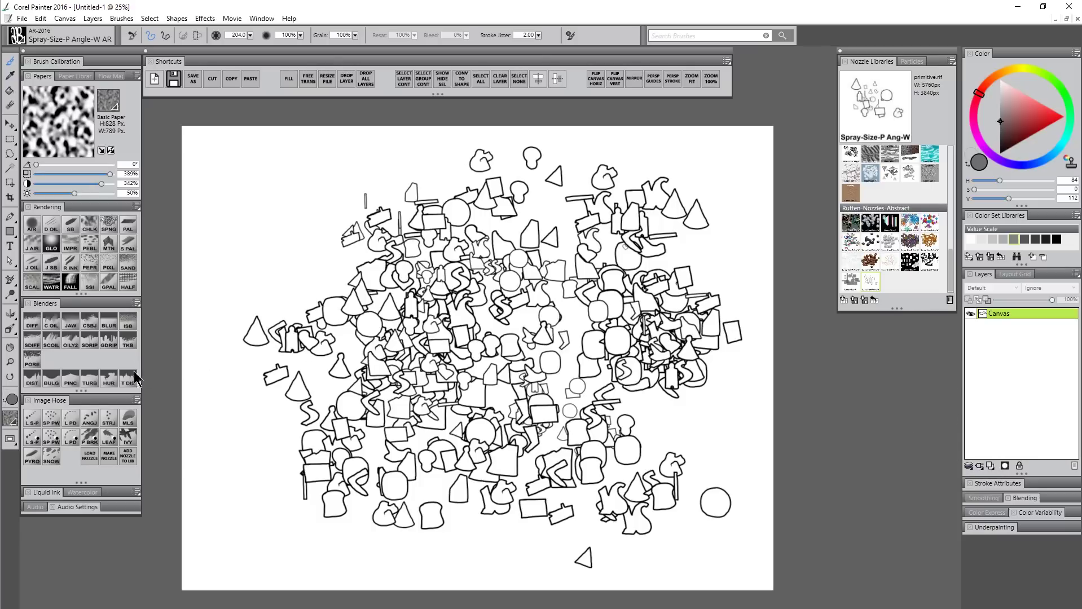
Switch to the L S-P hose variant at radius about 85 and paint large bold shapes centrally
left_click(31, 420)
mouse_move(482, 303)
left_mouse_down()
mouse_move(539, 303)
mouse_move(451, 344)
mouse_move(412, 389)
mouse_move(482, 382)
mouse_move(564, 339)
mouse_move(496, 265)
mouse_move(638, 316)
mouse_move(425, 419)
mouse_move(372, 352)
mouse_move(508, 265)
mouse_move(473, 332)
mouse_move(612, 232)
mouse_move(541, 316)
mouse_move(584, 430)
mouse_move(643, 457)
left_mouse_up()
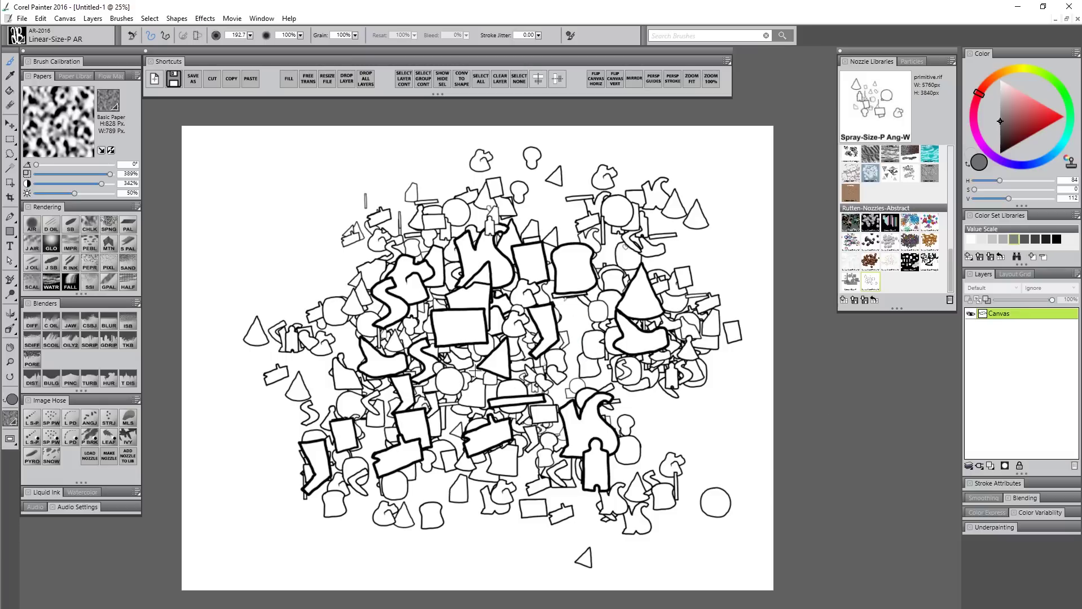
mouse_move(475, 367)
left_mouse_down()
mouse_move(623, 457)
mouse_move(383, 429)
mouse_move(395, 440)
left_mouse_up()
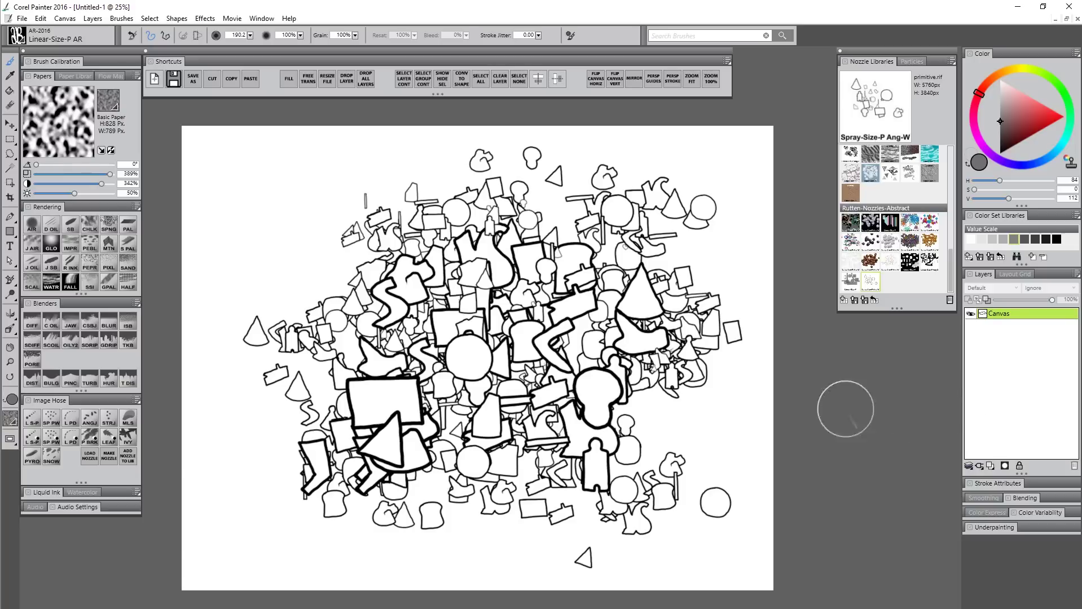
Select the Paint Bucket, zoom the view to 50%, and set the colour to fully saturated yellow
left_click(9, 91)
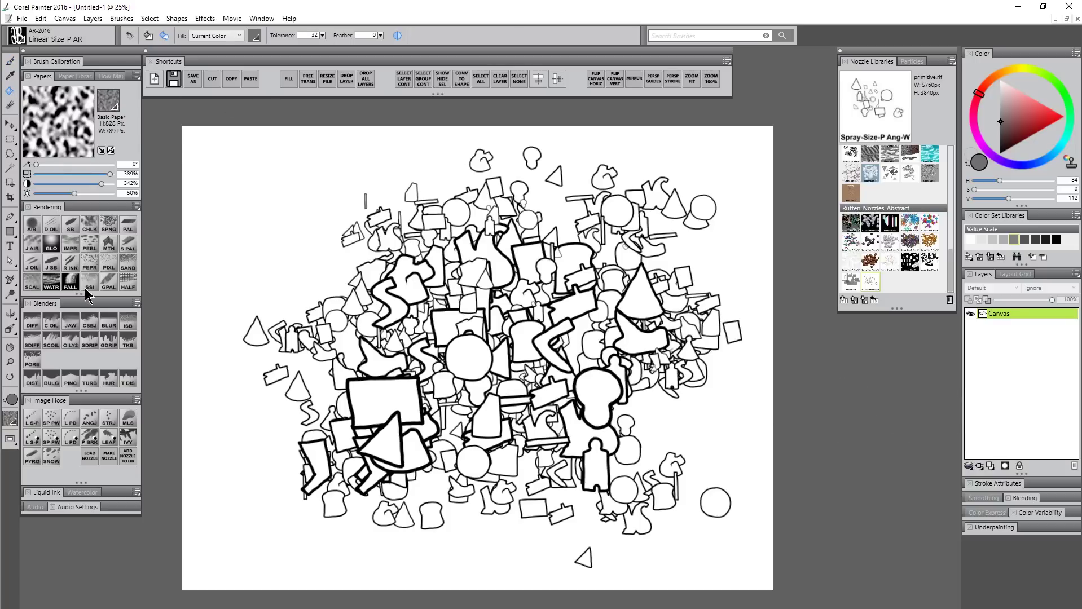
left_click(10, 361)
left_click(508, 342)
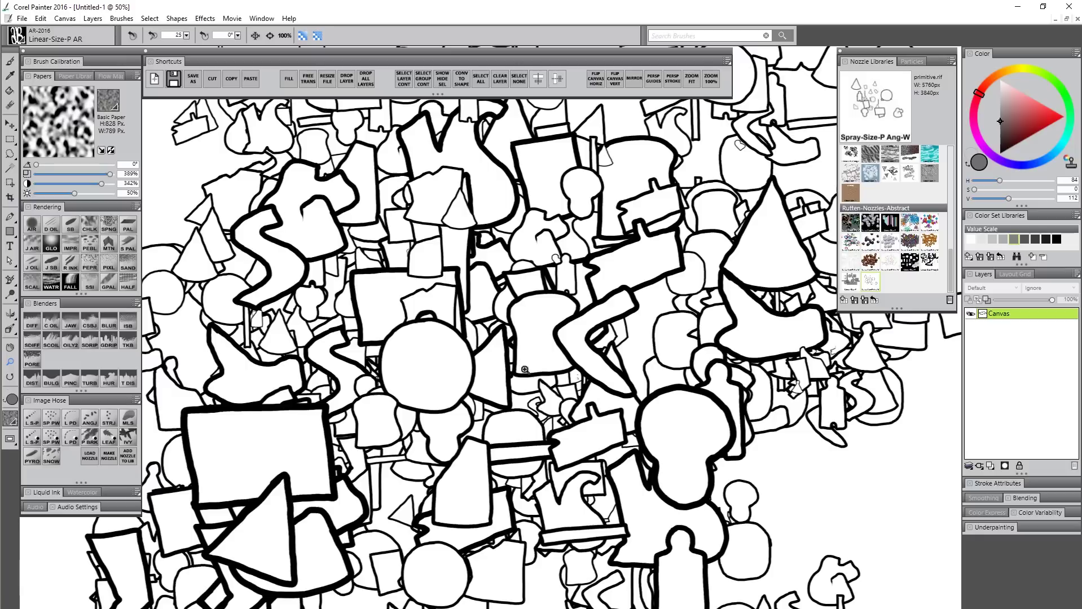
left_click(10, 90)
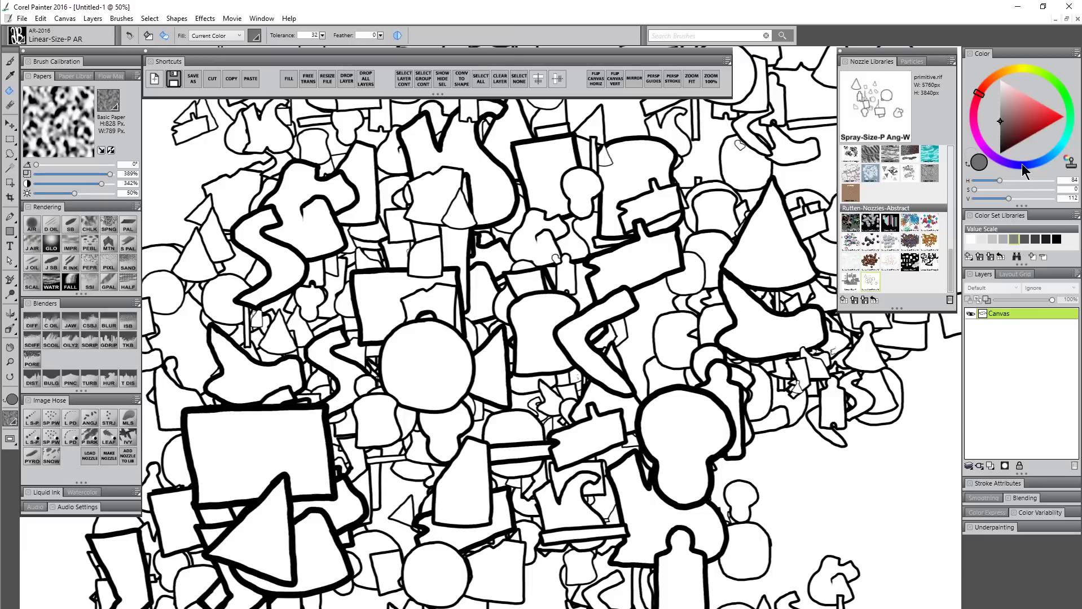
left_click(1020, 69)
left_click_drag(1027, 110, 1075, 121)
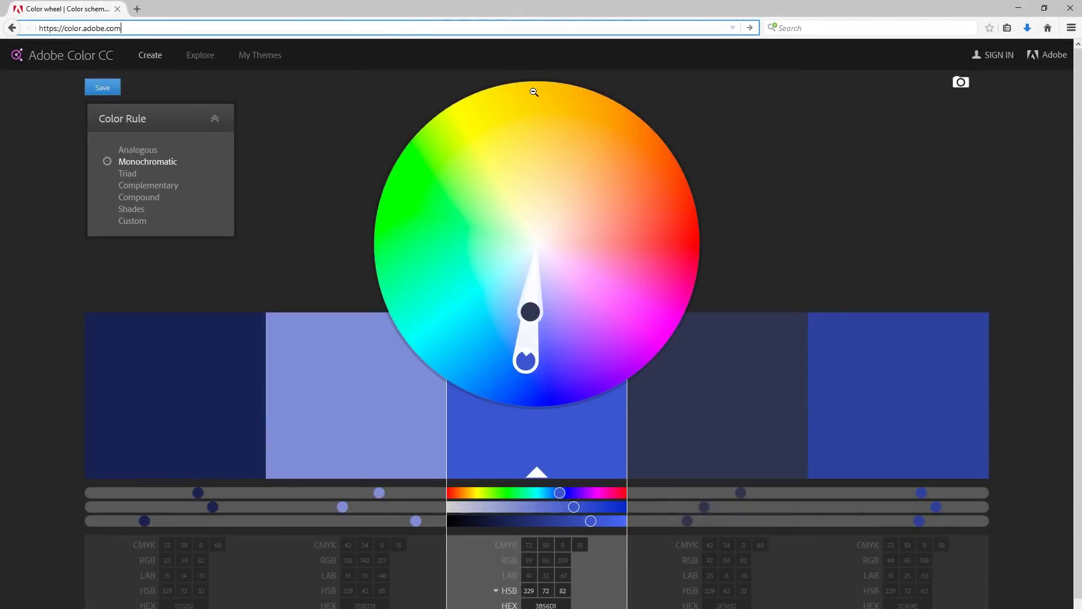
Move the Adobe Color base to yellow, use the Complementary rule, and shift toward golden yellow
mouse_move(525, 361)
left_mouse_down()
mouse_move(459, 160)
mouse_move(466, 97)
left_mouse_up()
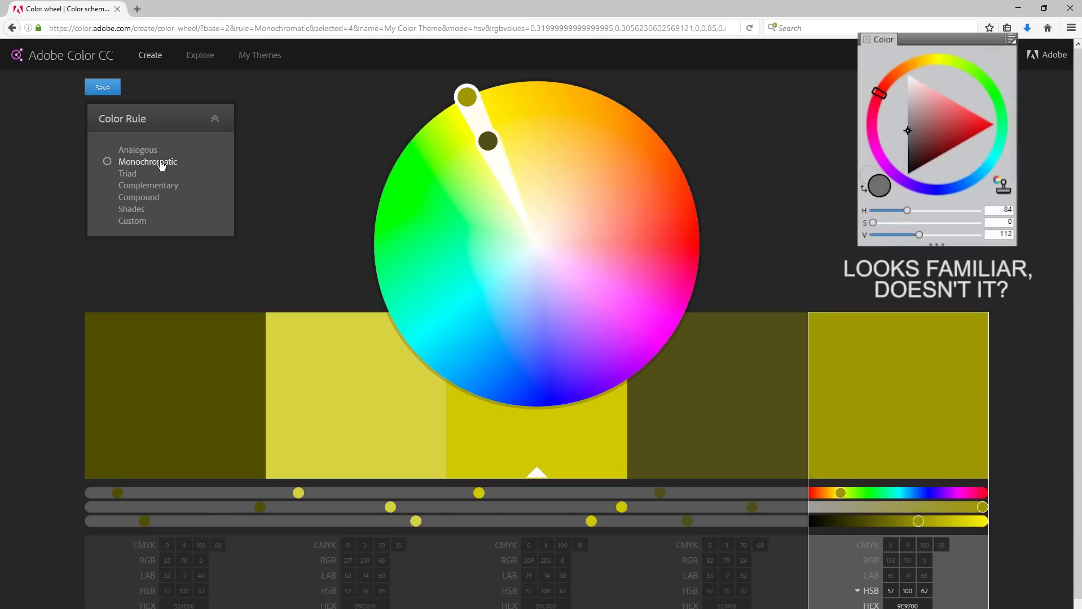
left_click(161, 186)
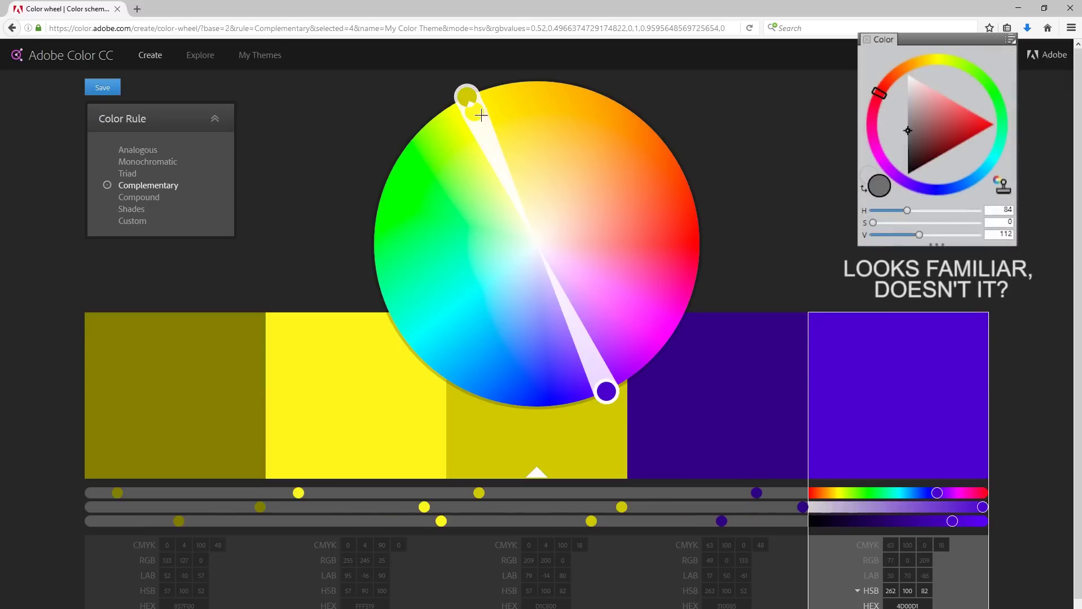
left_click_drag(468, 99, 509, 104)
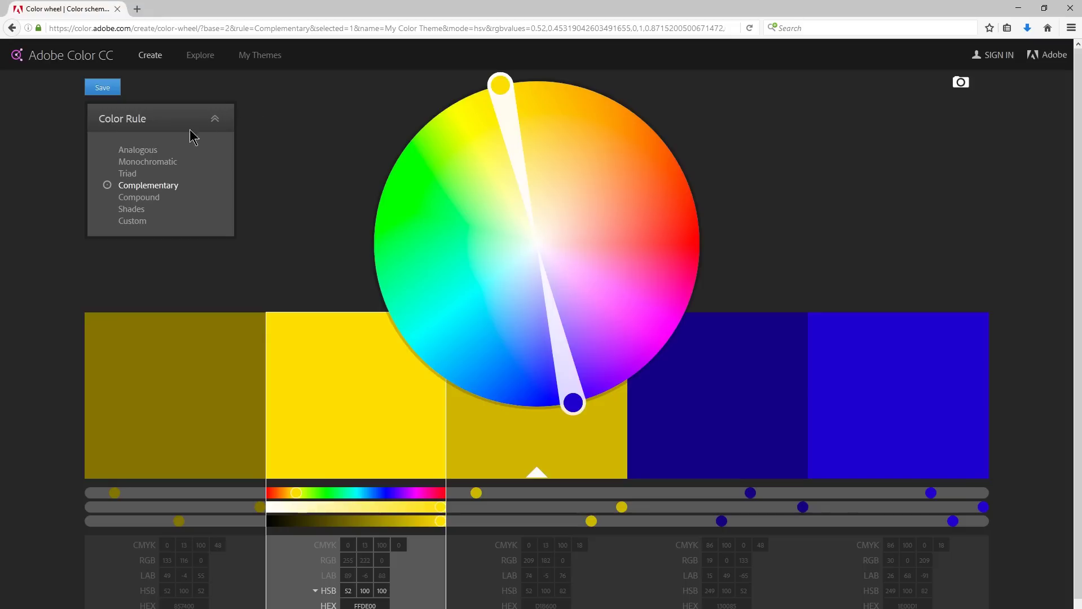
Switch to the Triad rule, shift the cyan swatch to blue and raise red saturation to 100
left_click(129, 173)
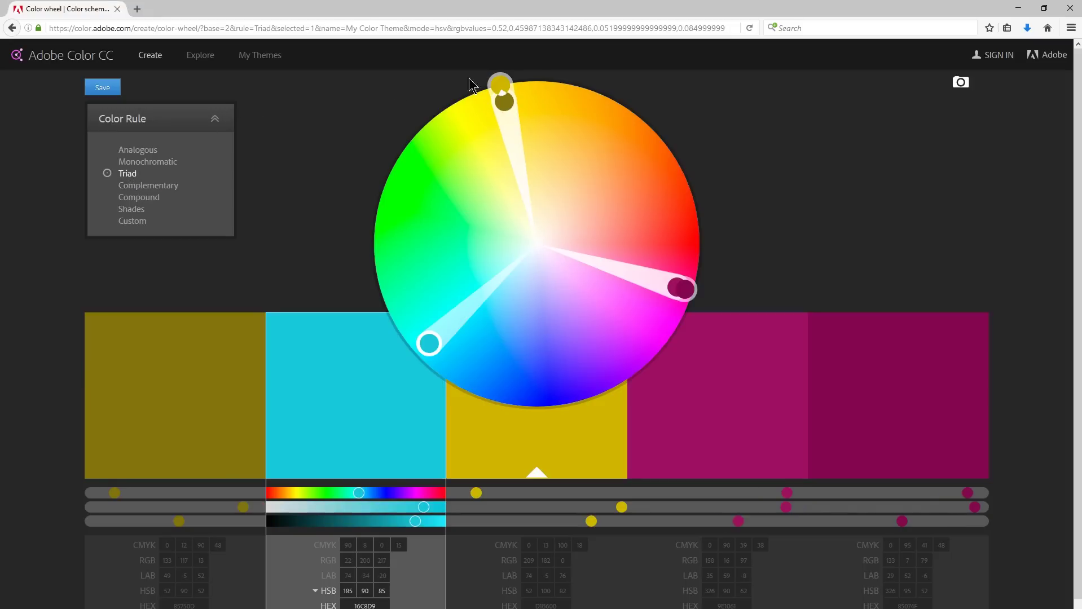
left_click_drag(500, 85, 497, 85)
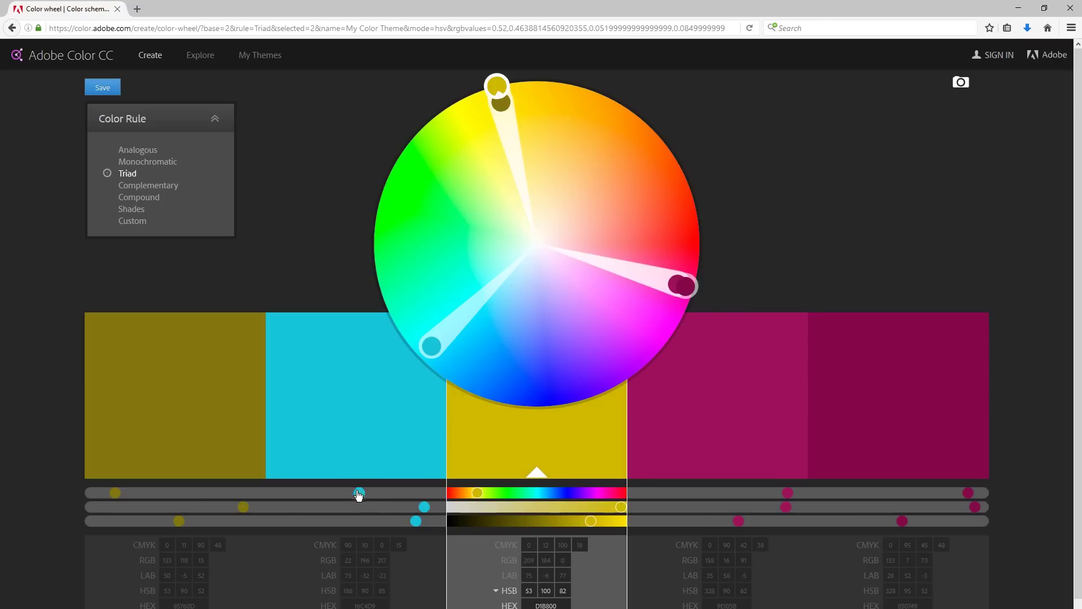
left_click_drag(360, 493, 483, 516)
left_click(619, 511)
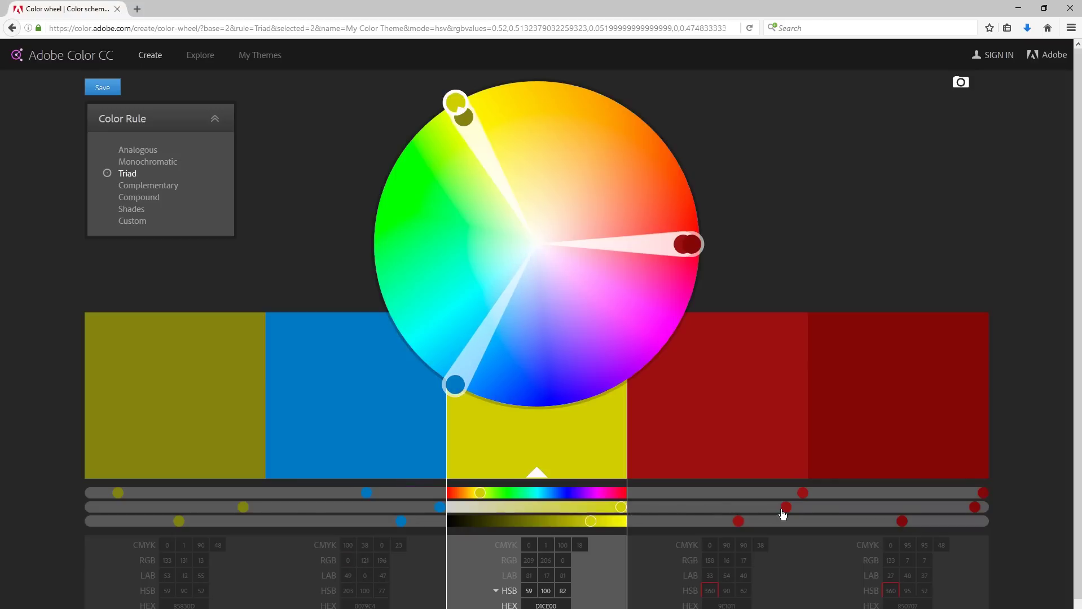
left_click_drag(784, 512, 806, 508)
Select the olive swatch, try the Compound and Monochromatic rules, then return to Triad
left_click(243, 511)
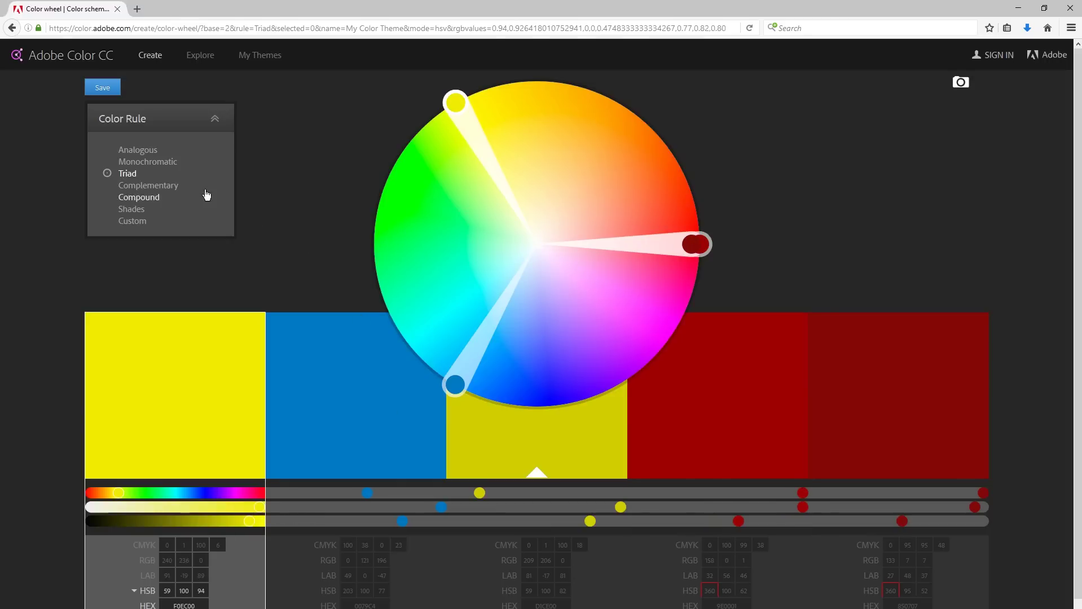
left_click(149, 198)
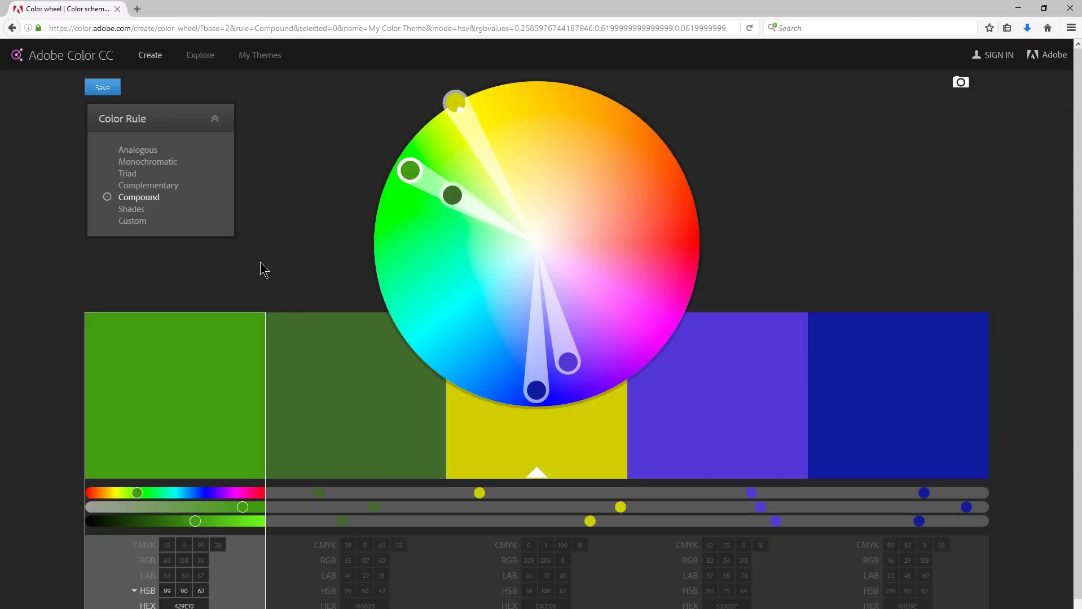
left_click(163, 162)
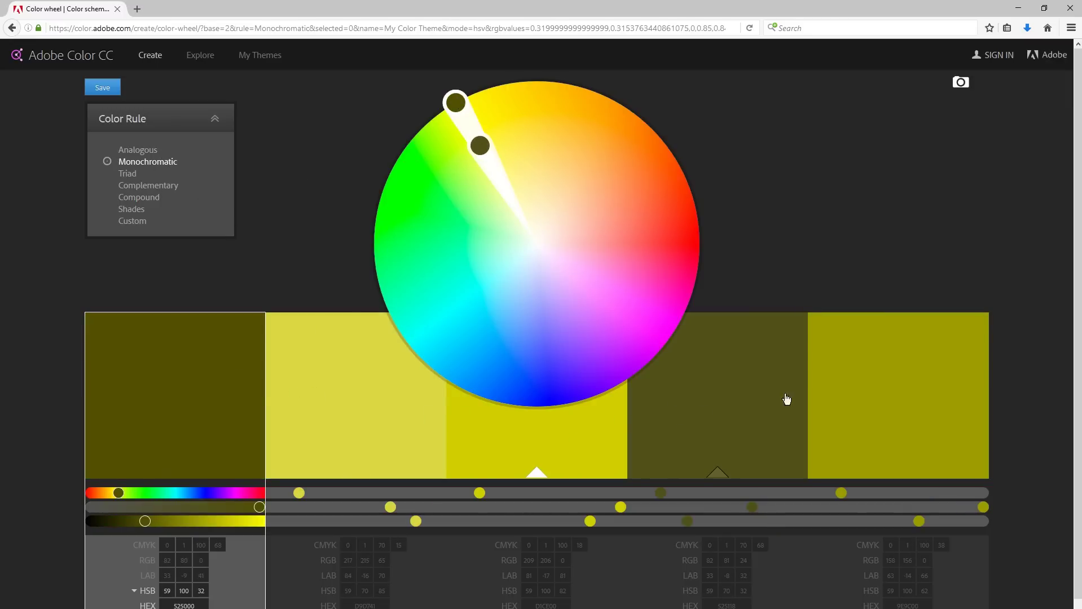
left_click(126, 176)
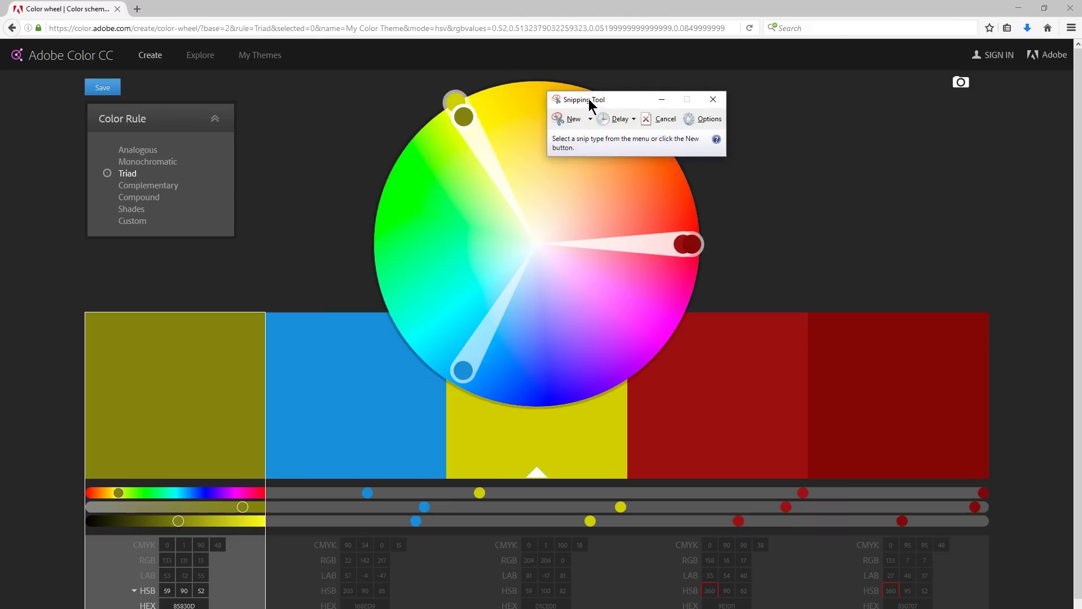
Snip the row of five colour swatches with a new Snipping Tool capture
left_click(567, 119)
left_click_drag(146, 445, 929, 468)
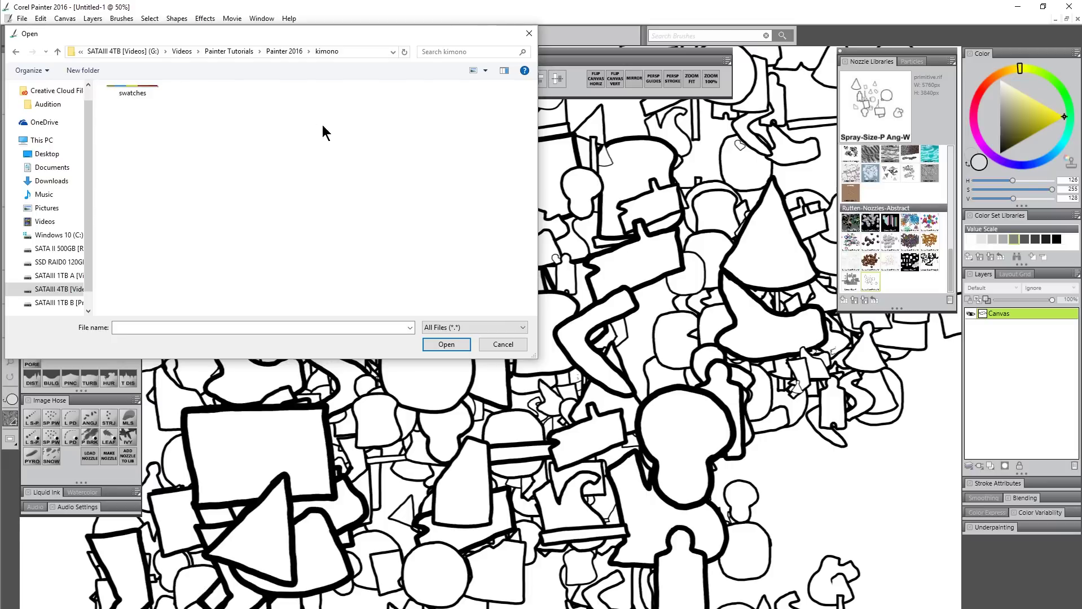
Place swatches.PNG into the painting at 100% scaling as a new layer
left_click(145, 85)
left_click(446, 344)
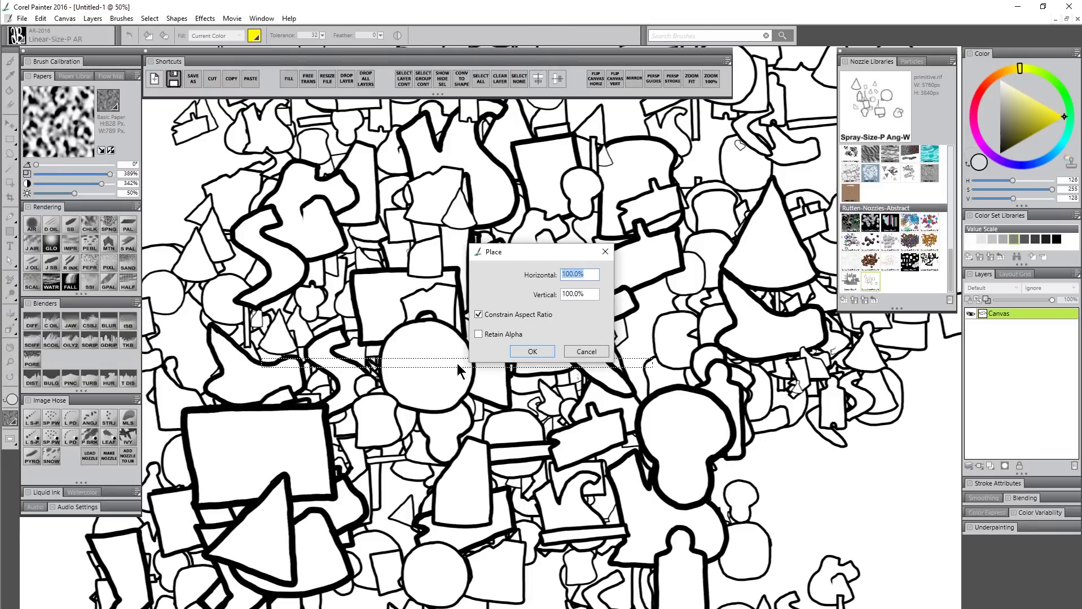
left_click(532, 351)
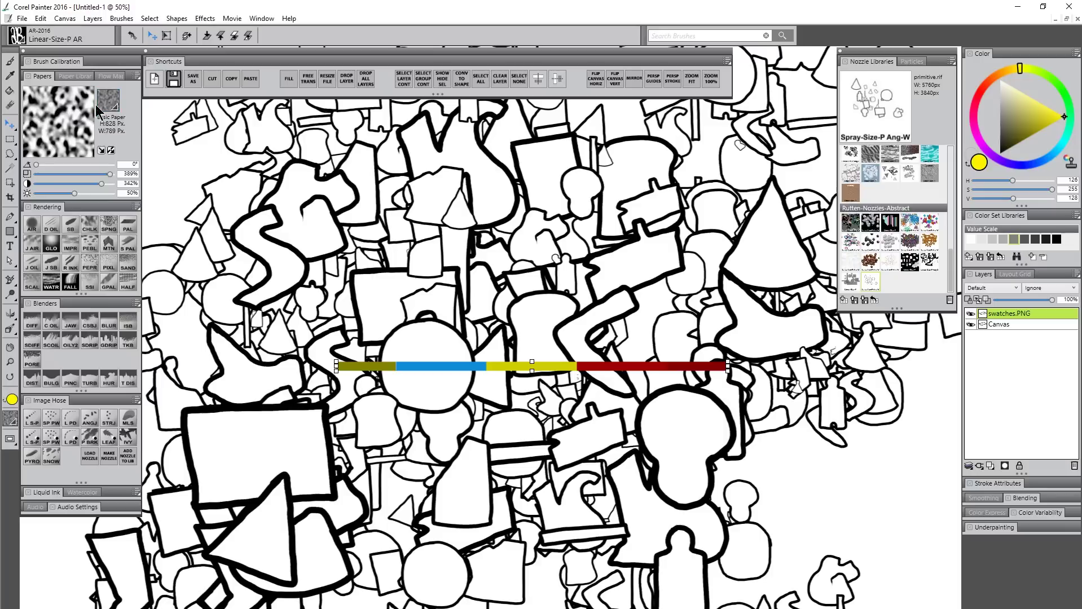
Nudge the colour strip down and right, then sample its red and olive
left_click_drag(613, 369, 631, 414)
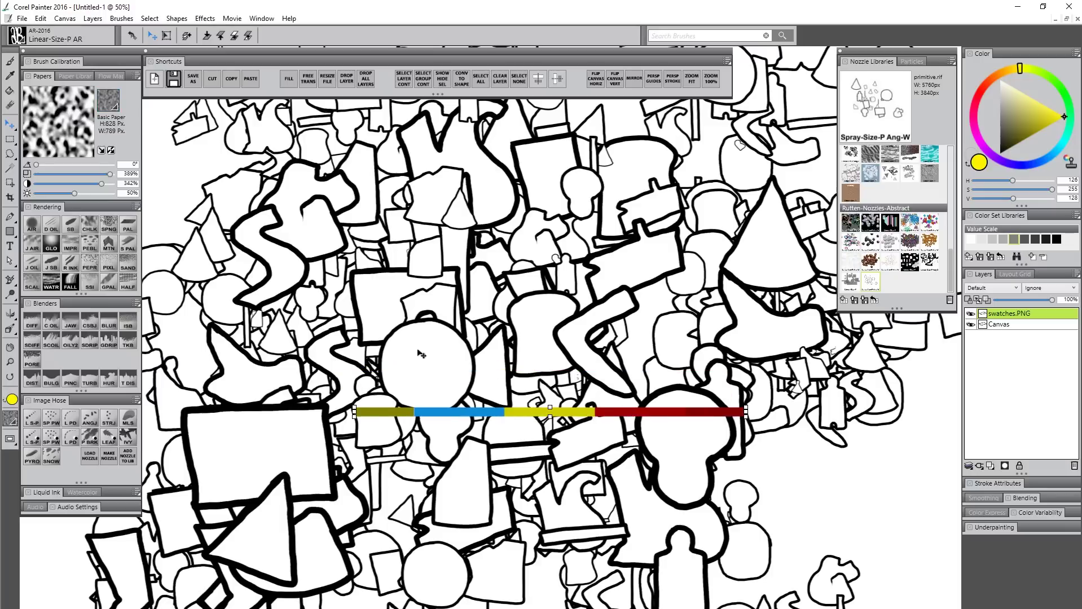
key("d")
left_click(703, 405)
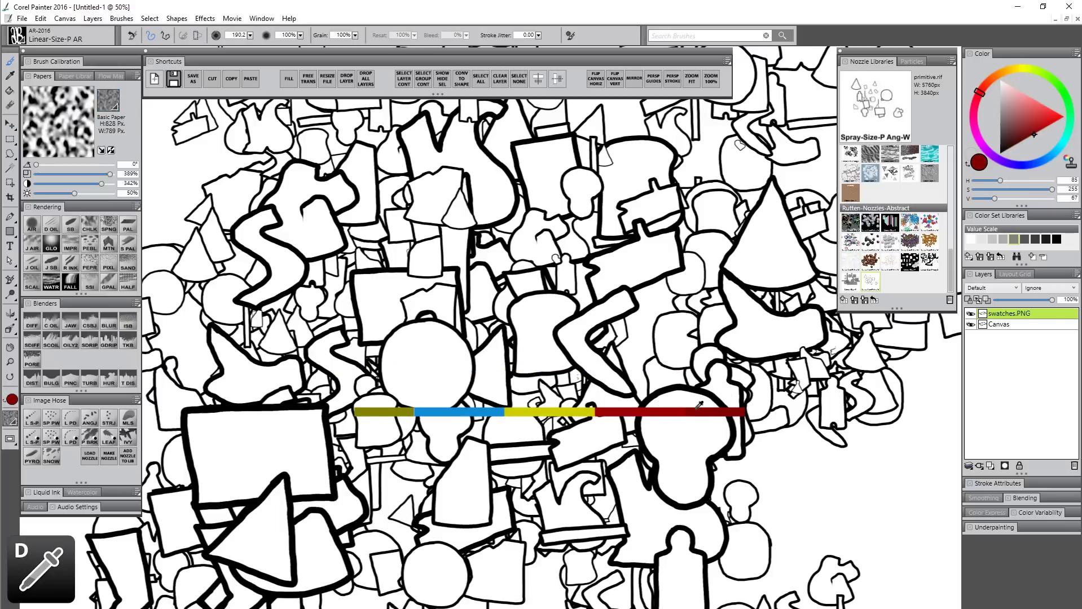
left_click(656, 404)
left_click(579, 409)
Zoom out to 25% and move the swatches strip to the canvas bottom
left_click(9, 361)
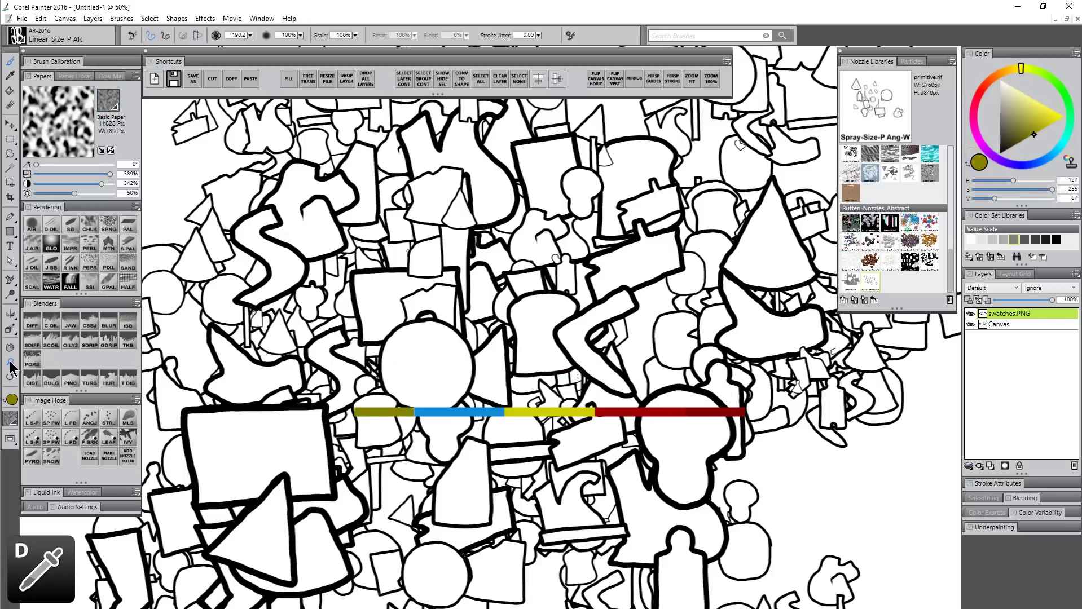
left_click(500, 394, "alt")
left_click(10, 123)
left_click_drag(578, 395, 431, 573)
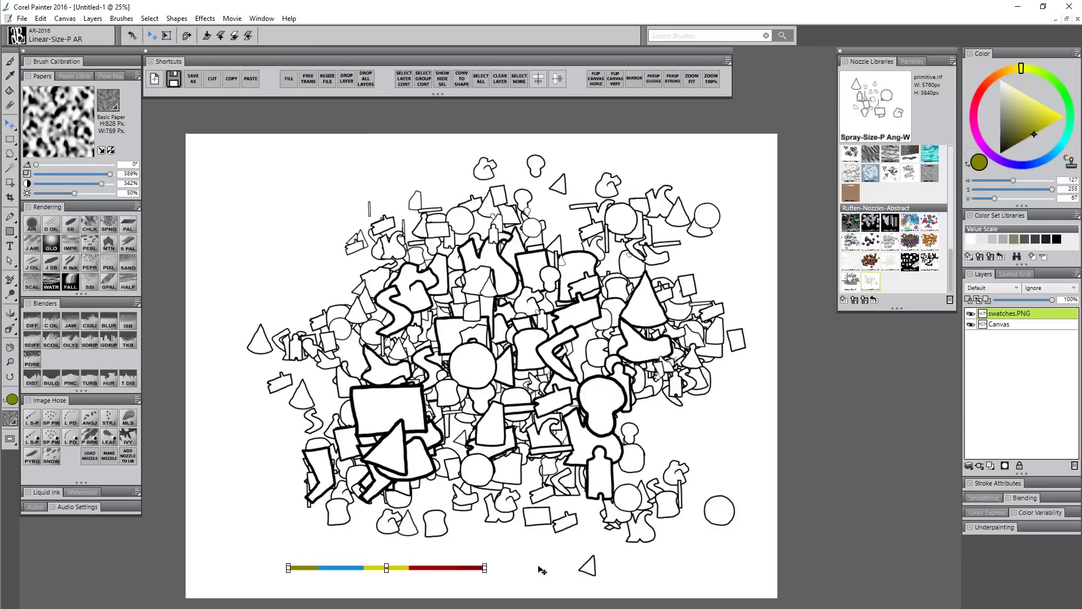
scroll(733, 507, "down", 1)
On the Canvas layer, bucket-fill the left triangle and several top shapes with strip yellow
left_click(999, 326)
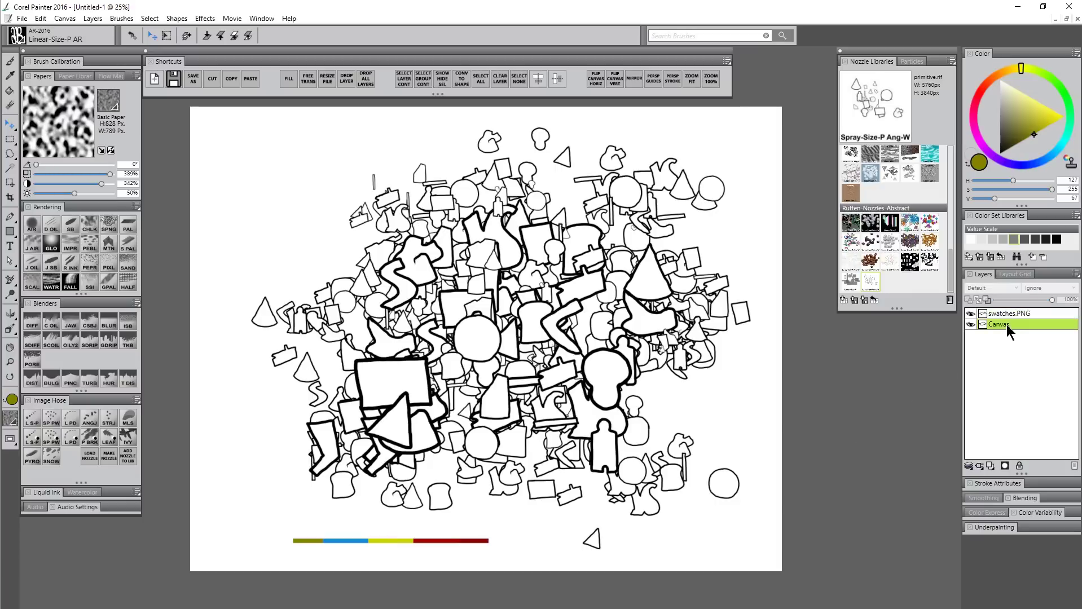
left_click(9, 90)
left_click(397, 540, "alt")
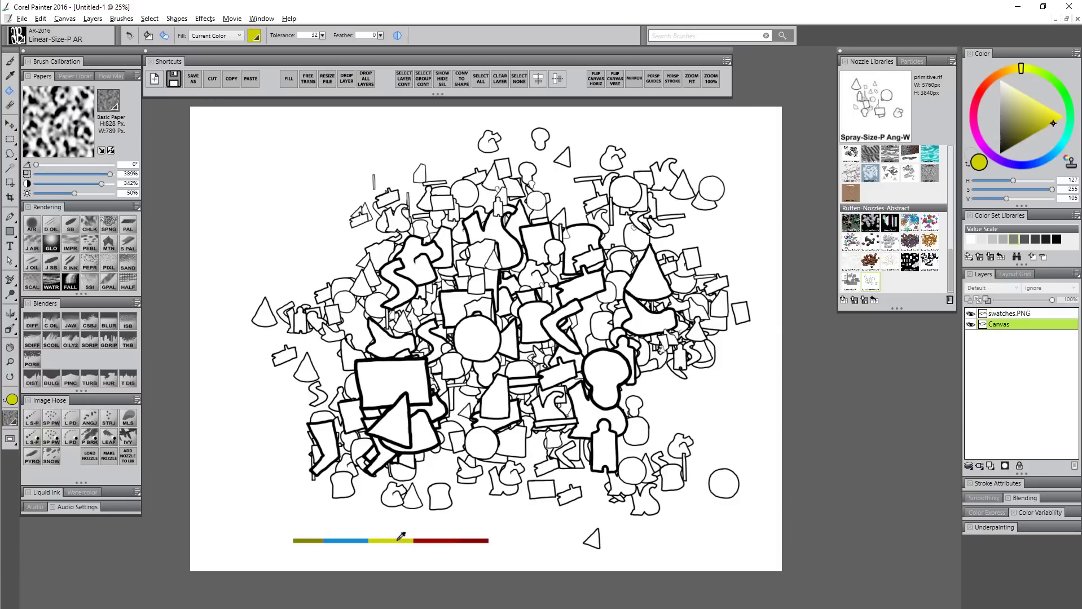
left_click(361, 287)
left_click(442, 238)
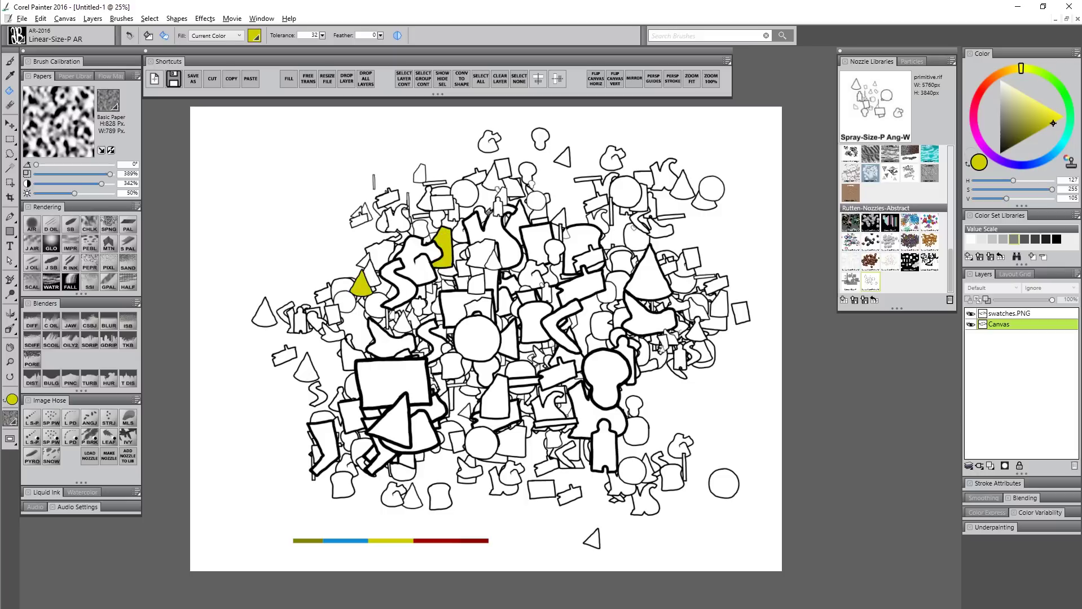
left_click(498, 167)
left_click(621, 188)
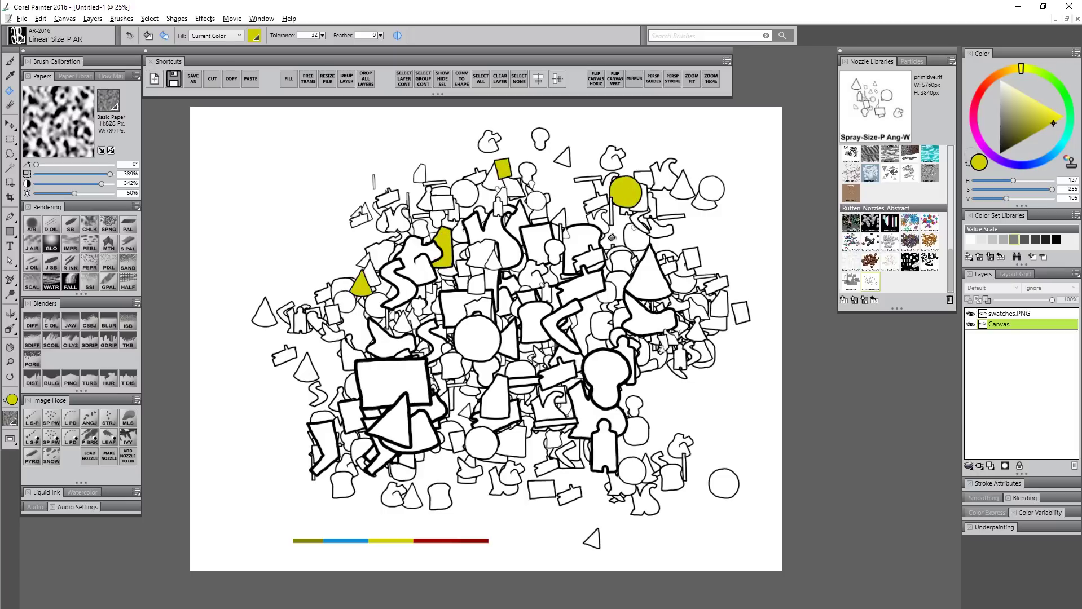
left_click(584, 237)
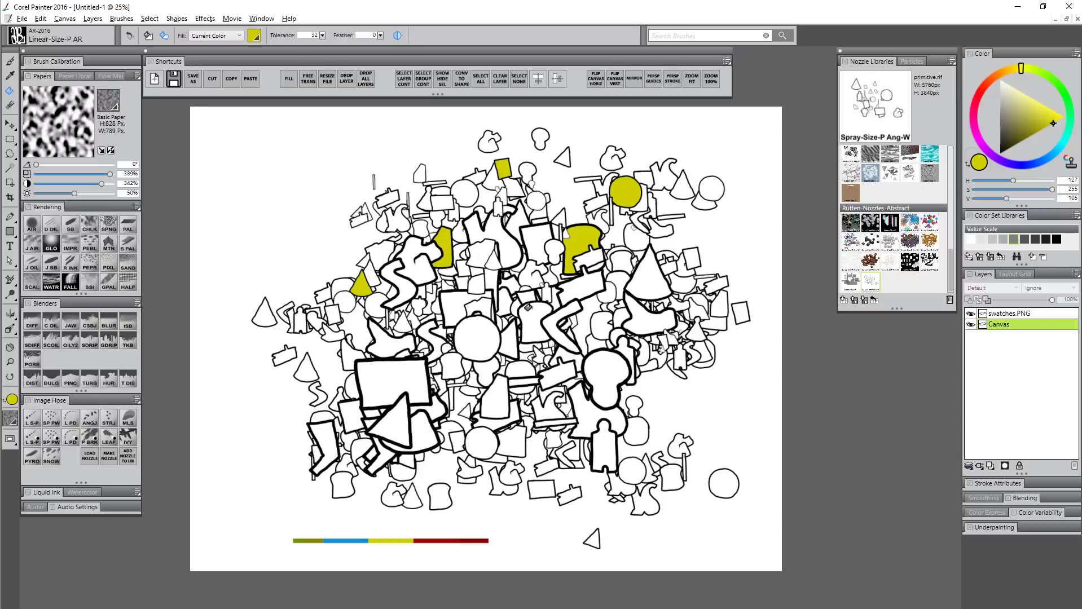
Fill the centre, lower and right-side shapes with the same yellow
left_click(529, 309)
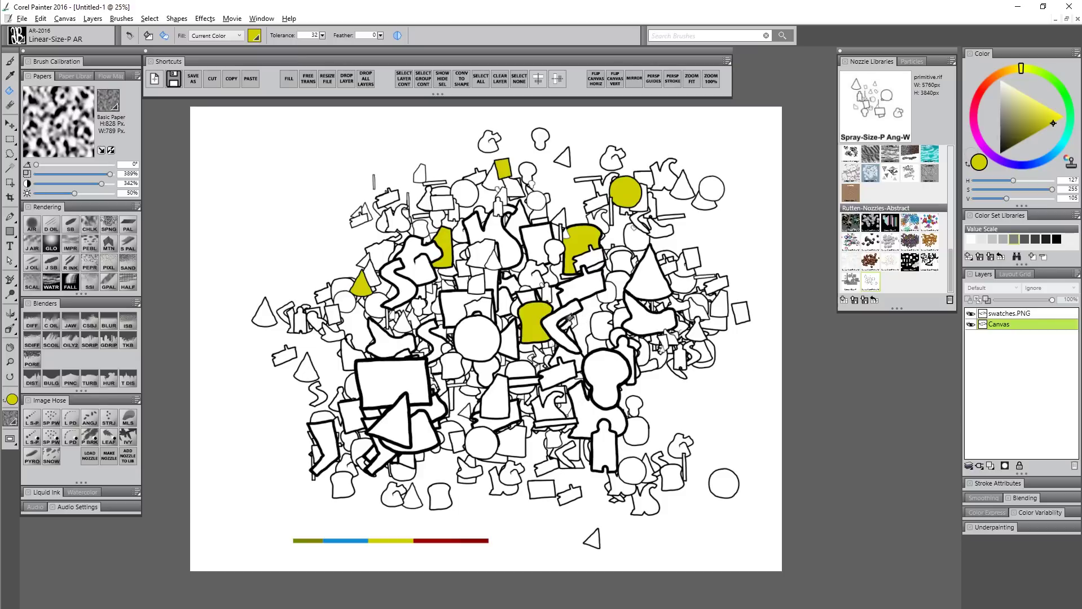
left_click(572, 320)
left_click(517, 370)
left_click(467, 448)
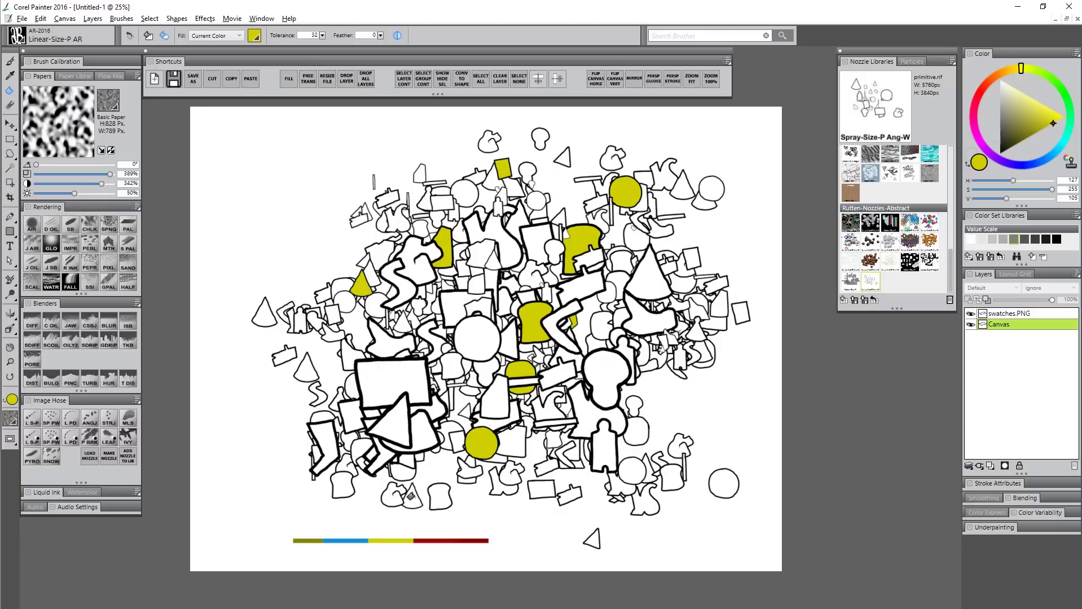
left_click(404, 496)
left_click(566, 493)
left_click(626, 470)
left_click(679, 354)
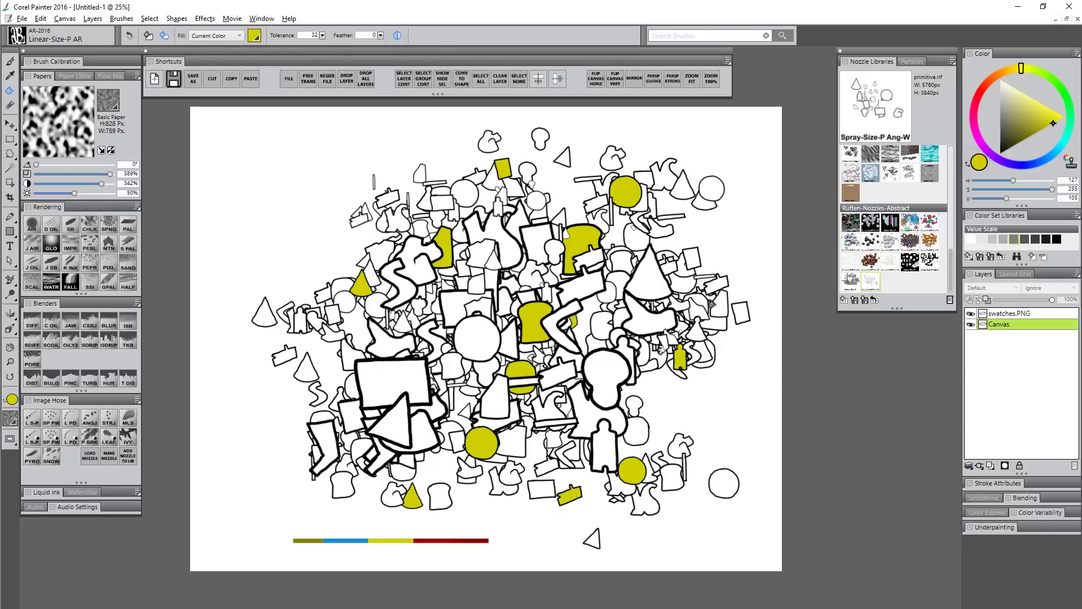
left_click(713, 303)
Fill remaining right, top and left shapes yellow, undoing the fill beside the big S
left_click(689, 253)
left_click(708, 188)
left_click(418, 171)
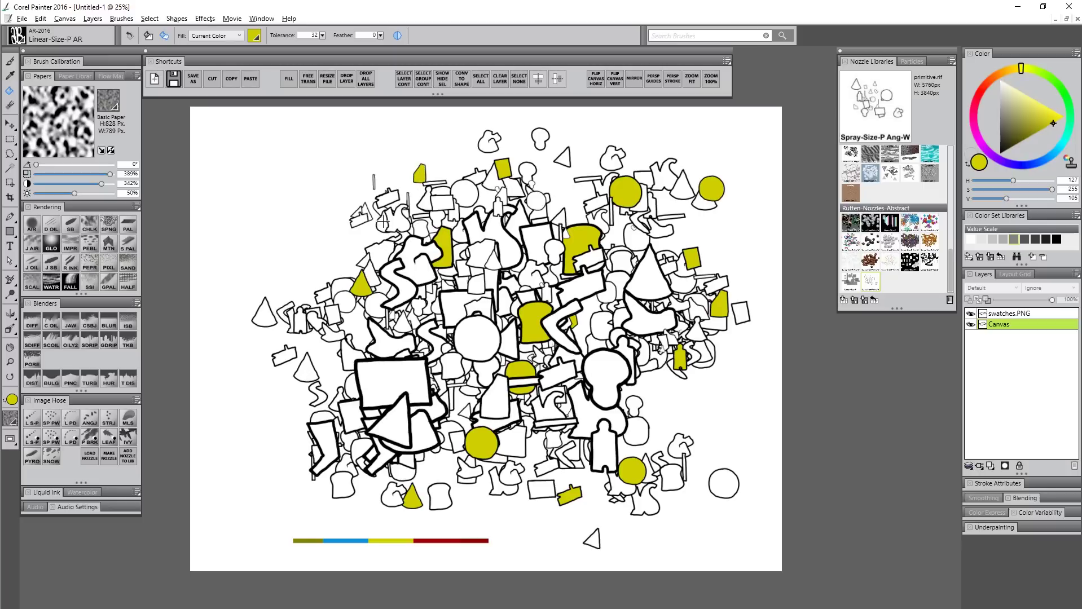
left_click(383, 221)
left_click(297, 317)
left_click(305, 370)
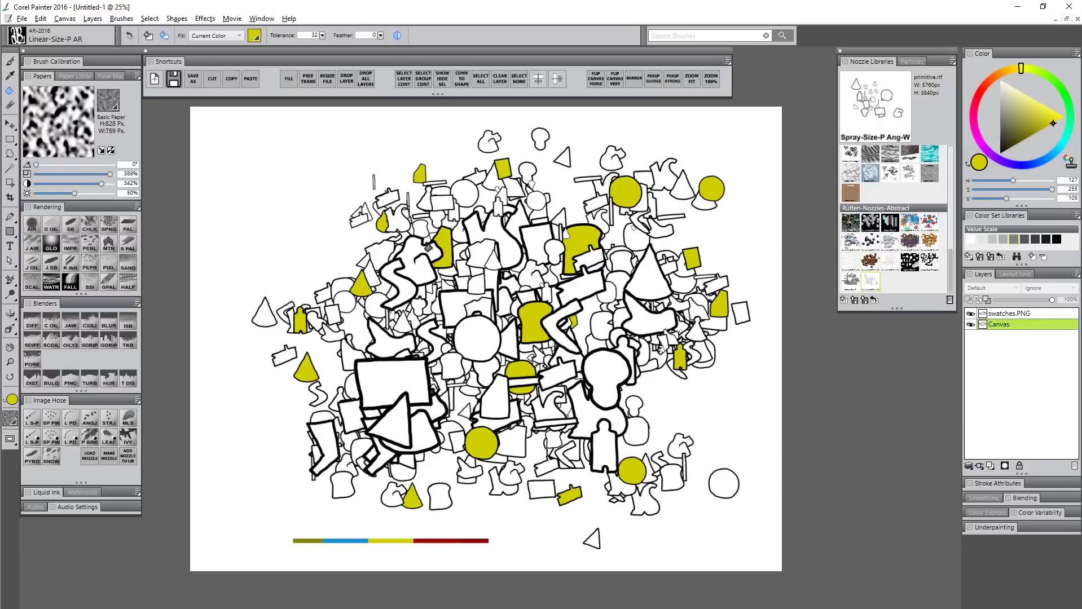
left_click(429, 250)
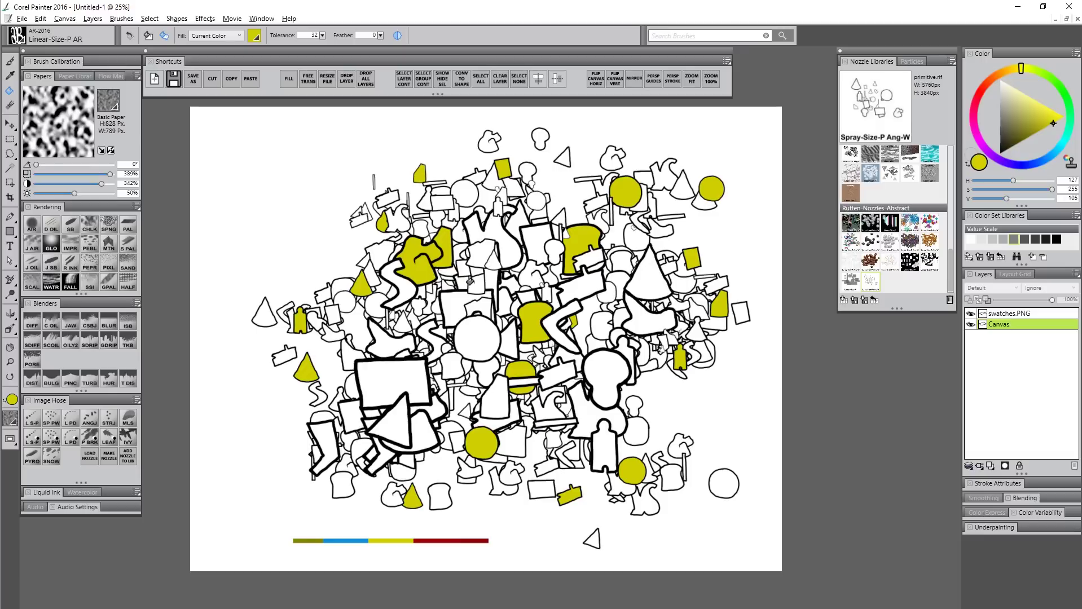
key("ctrl+z")
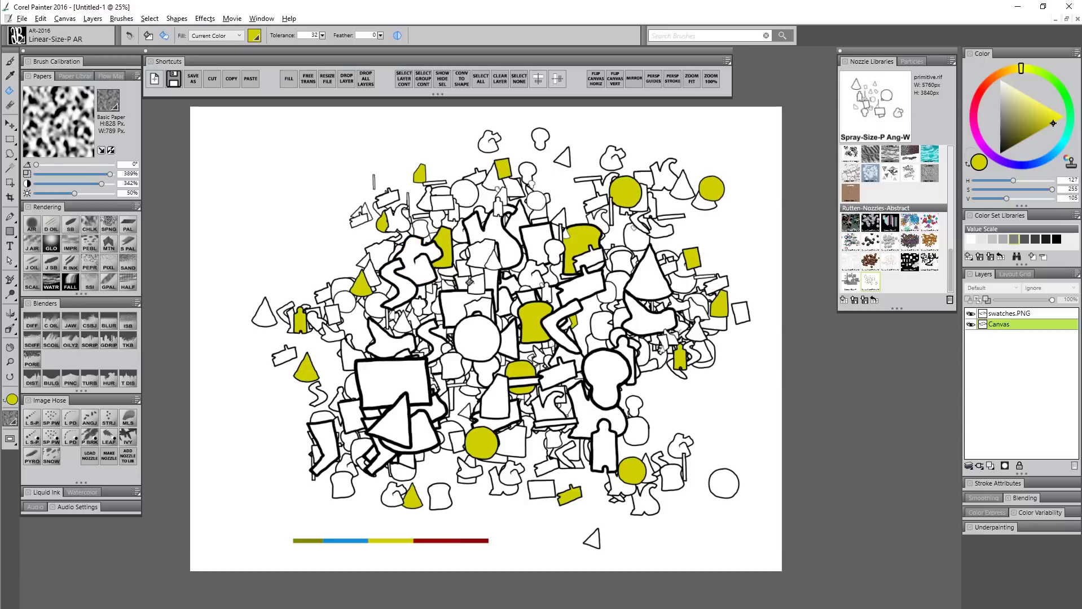
Fill the shape beside the S blue and two small adjoining pieces red
left_click(356, 537, "alt")
left_click(415, 254)
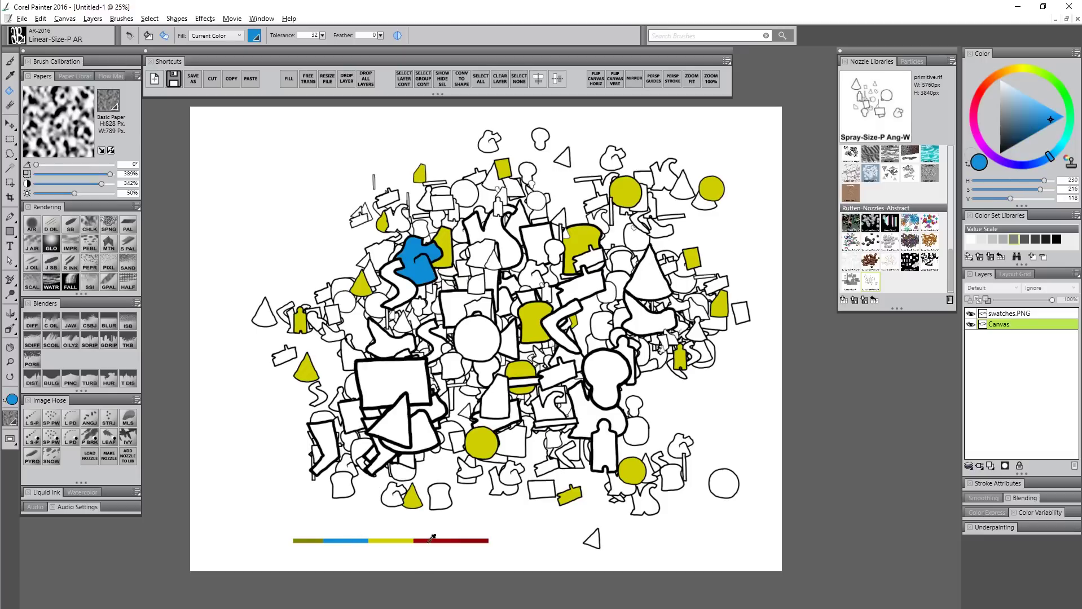
left_click(431, 540, "alt")
left_click(426, 239)
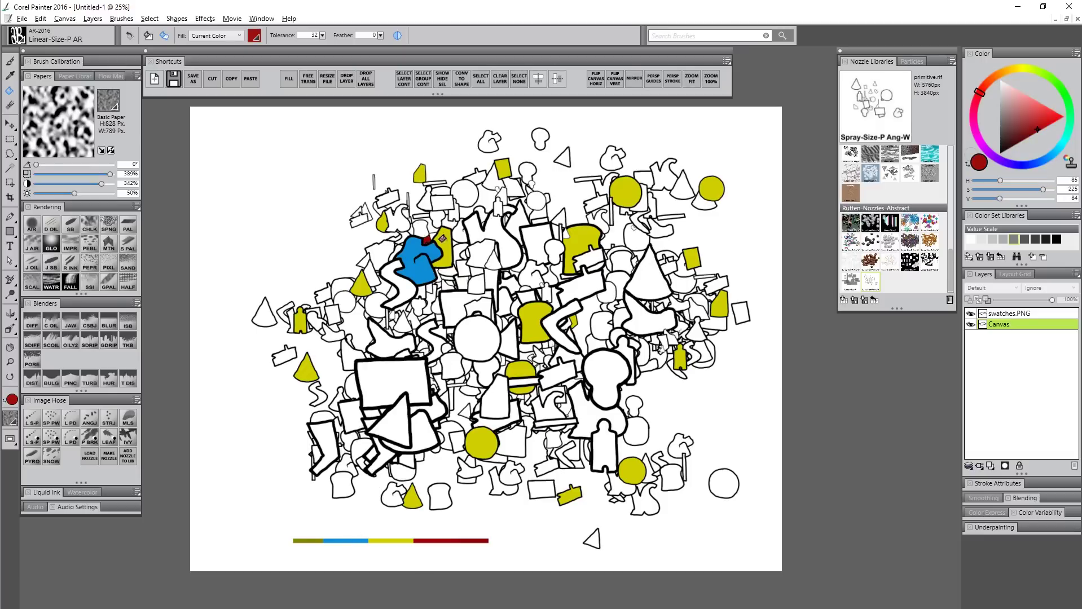
left_click(436, 271)
Sample that blue, shift it to a darker tone, and fill the central circle dark blue
left_click(422, 264, "alt")
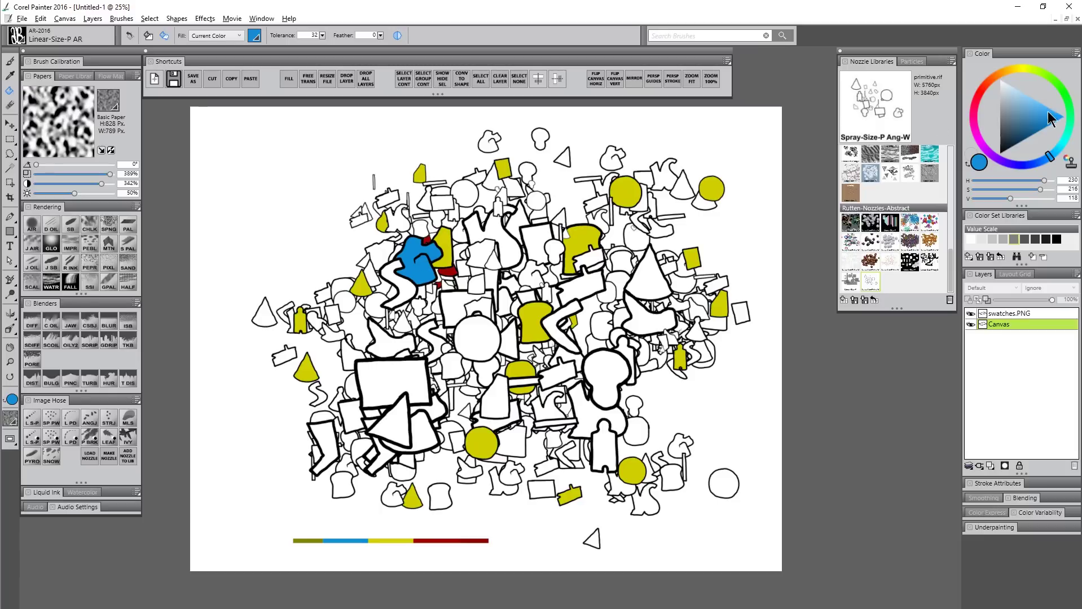
left_click(1010, 144)
mouse_move(1012, 144)
left_mouse_down()
mouse_move(1005, 117)
mouse_move(1044, 123)
mouse_move(1025, 89)
mouse_move(1009, 144)
mouse_move(1019, 136)
left_mouse_up()
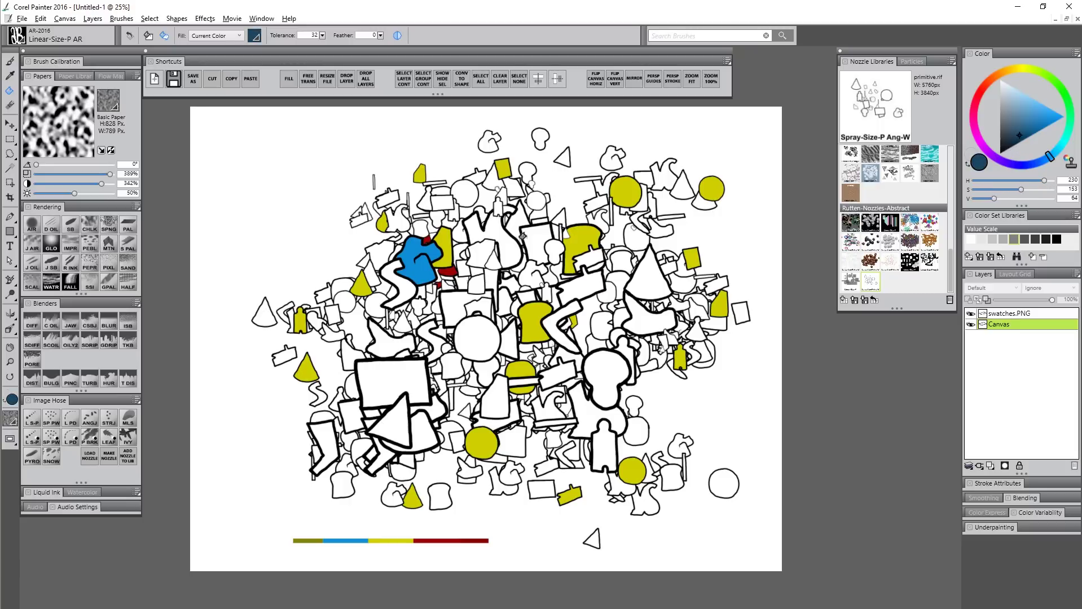
left_click(488, 342)
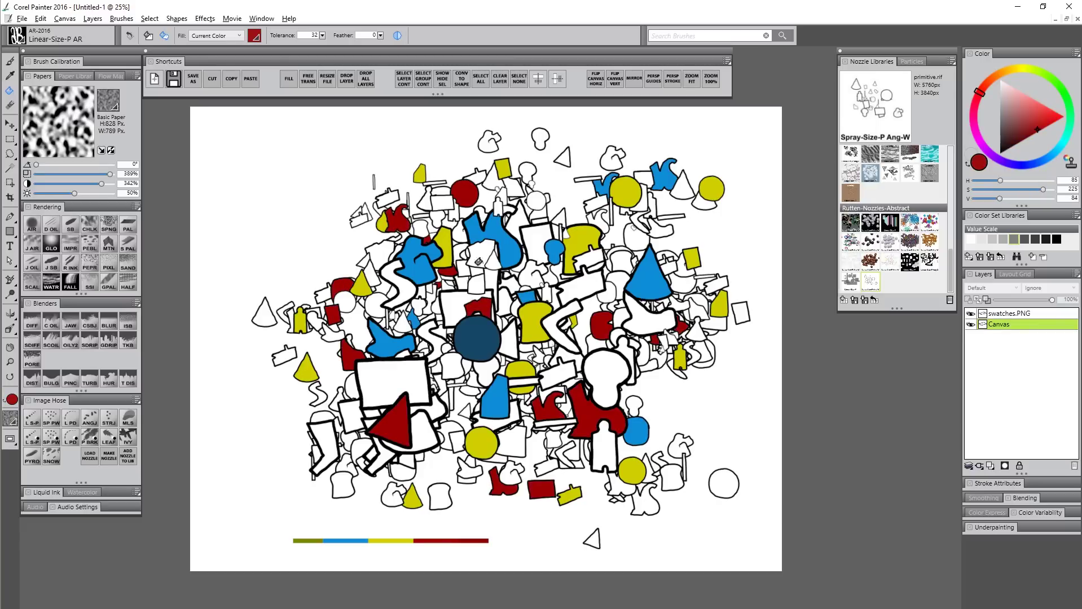
left_click(10, 363)
Zoom to 50% and sample colours, including yellow and the central dark blue, from the artwork
left_click(506, 340)
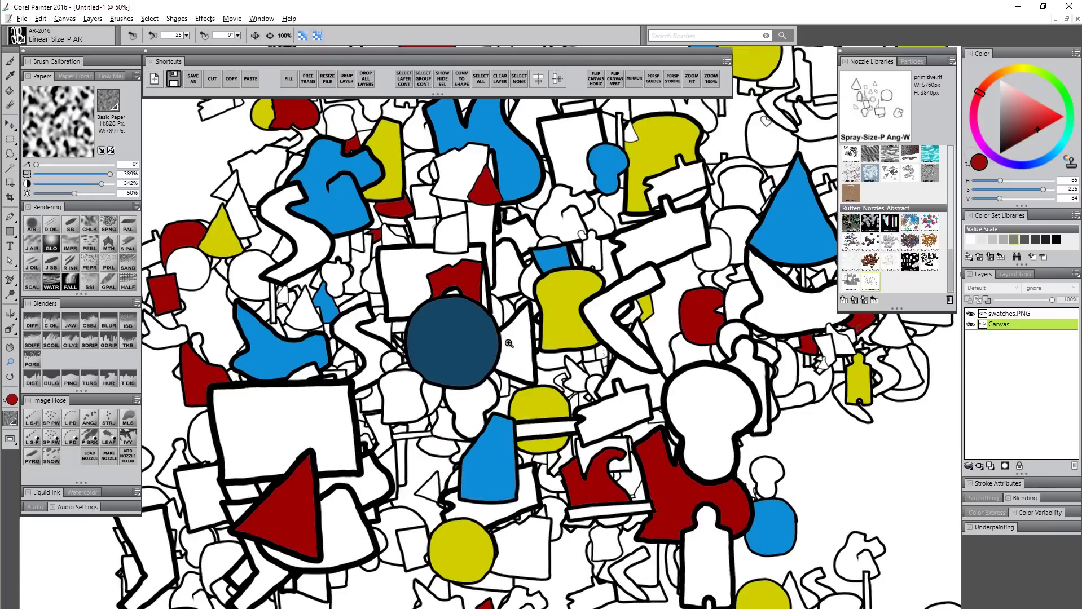
left_click_drag(512, 346, 526, 397)
key("k")
left_click(537, 212, "alt")
left_click(511, 227, "alt")
left_click(411, 198, "alt")
left_click(460, 384, "alt")
Pan around the artwork and darken the paint colour to near black
left_click_drag(424, 546, 517, 314)
left_click_drag(591, 464, 577, 608)
left_click_drag(577, 366, 493, 451)
left_click_drag(728, 527, 819, 608)
left_click_drag(733, 282, 569, 462)
left_click_drag(451, 507, 632, 267)
left_click_drag(774, 205, 580, 369)
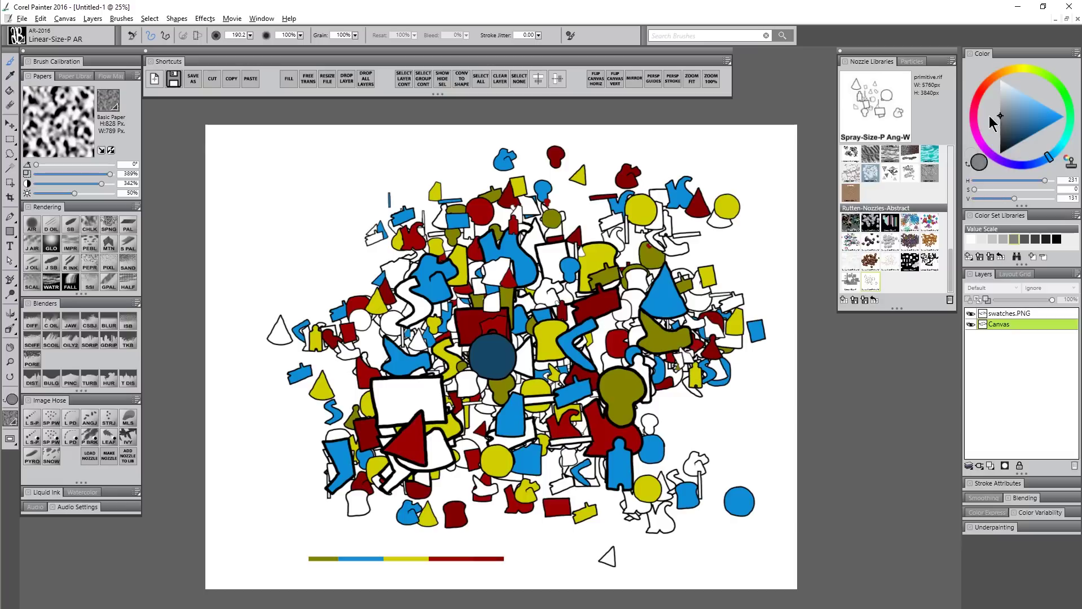
left_click_drag(997, 85, 984, 148)
Sample olive-yellow, lighten it, and fill three white shapes pale yellow
left_click(496, 352, "alt")
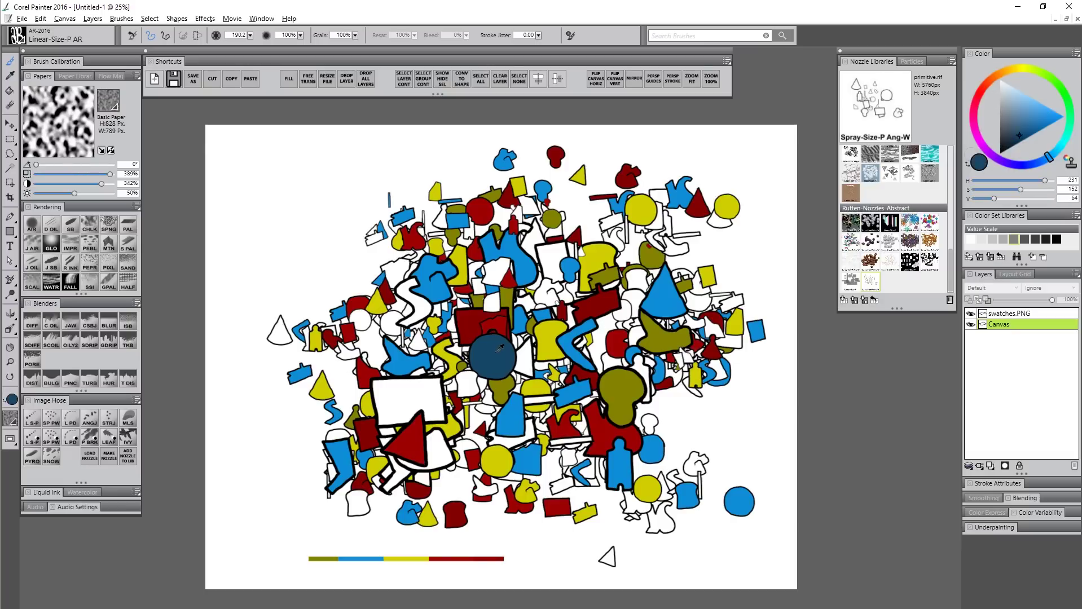
left_click(532, 263, "alt")
left_click(601, 252, "alt")
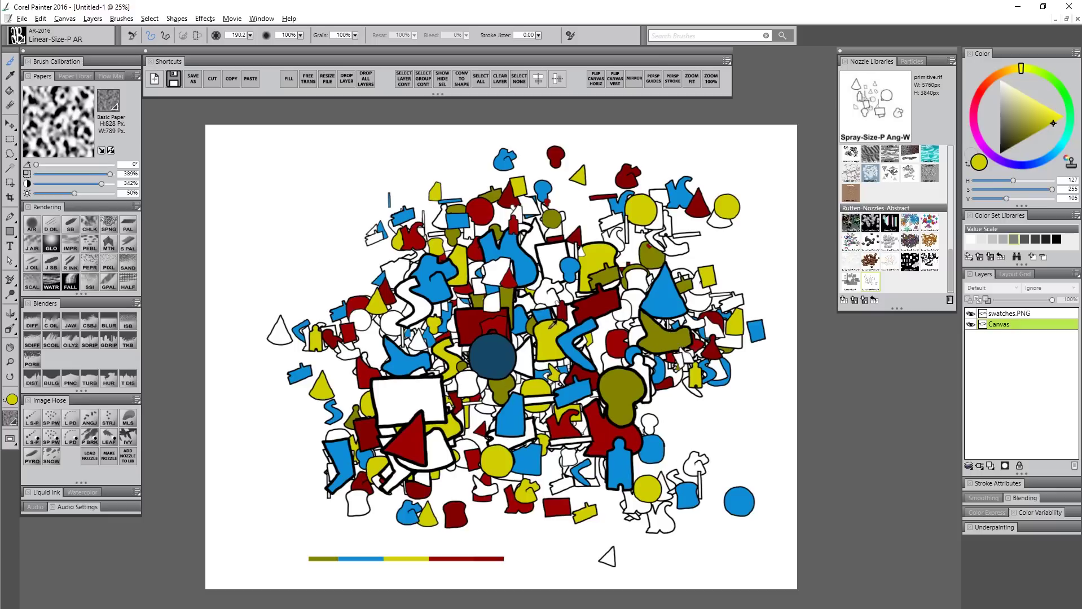
left_click(1040, 103)
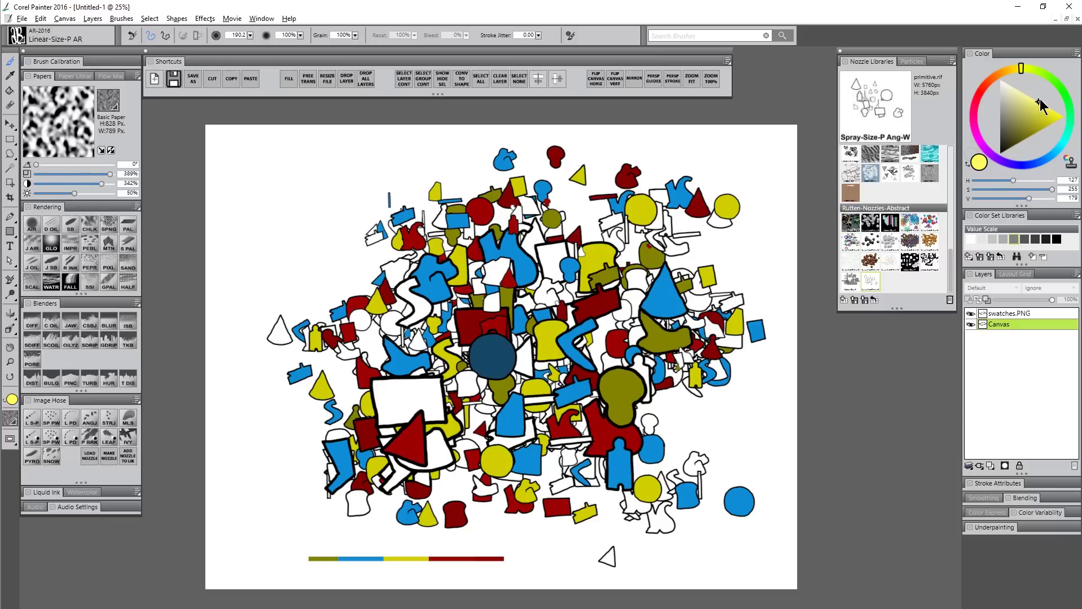
left_click(10, 91)
left_click(548, 254)
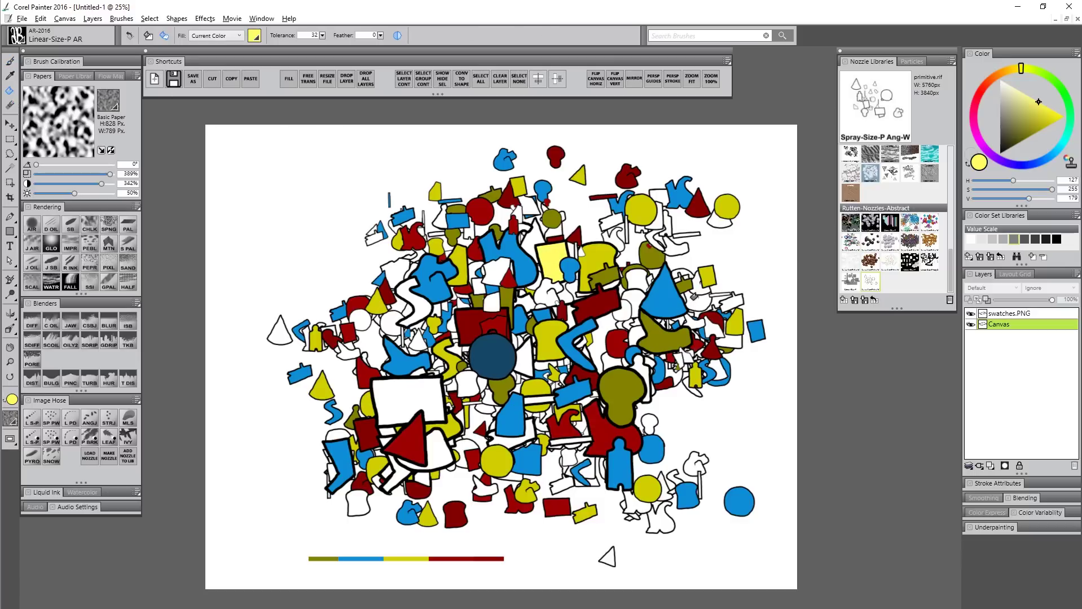
left_click(700, 298)
left_click(694, 464)
Pick a blue and fill eight white shapes with light blue
left_click(545, 187, "alt")
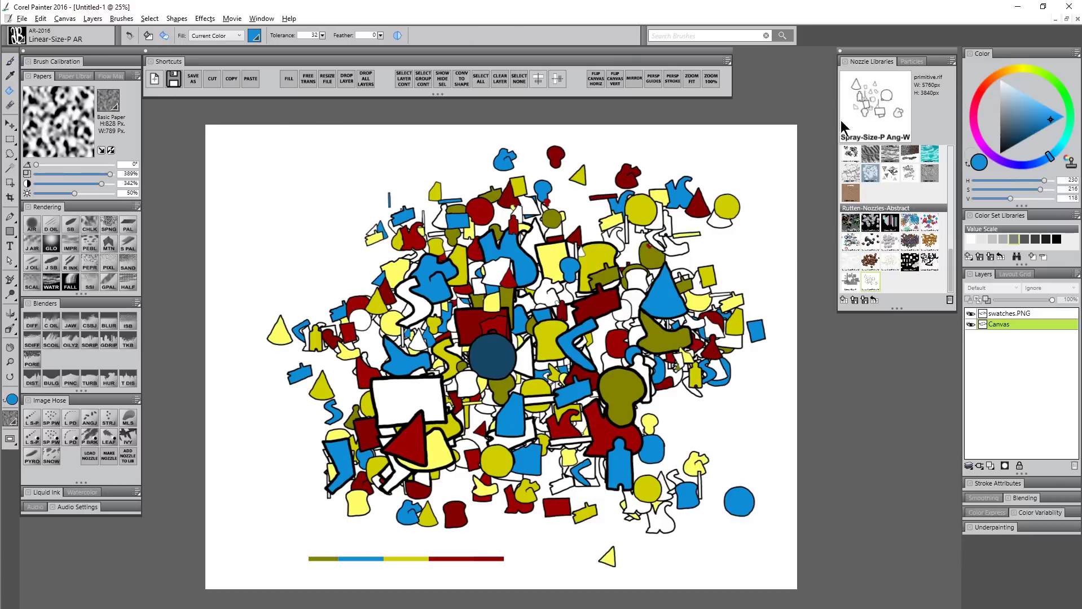
left_click(654, 219)
left_click(636, 335)
left_click(418, 340)
left_click(360, 319)
left_click(403, 474)
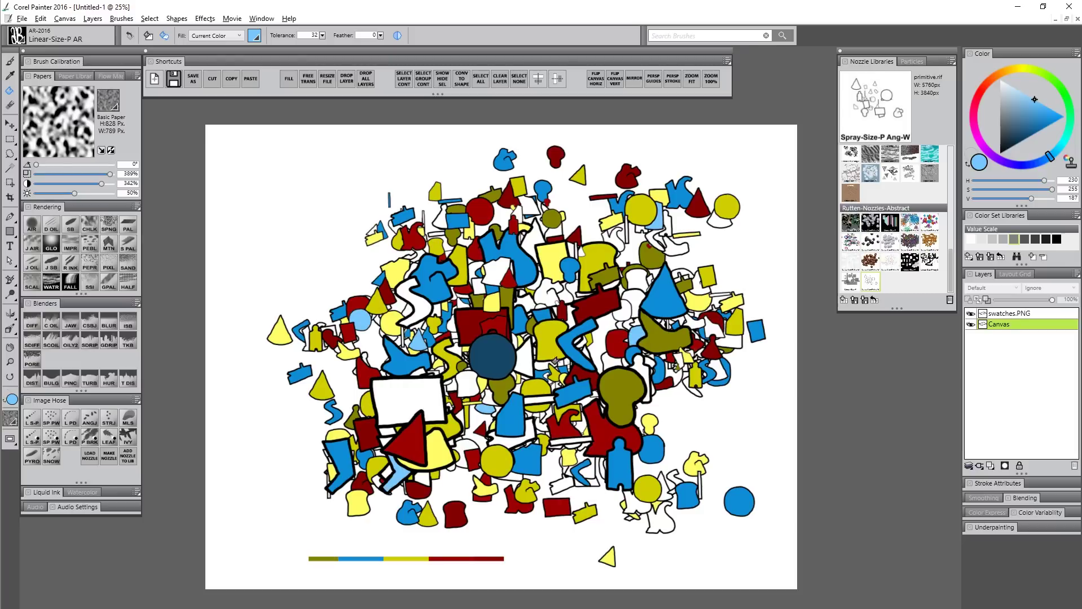
left_click(525, 301)
left_click(666, 484)
left_click(584, 469)
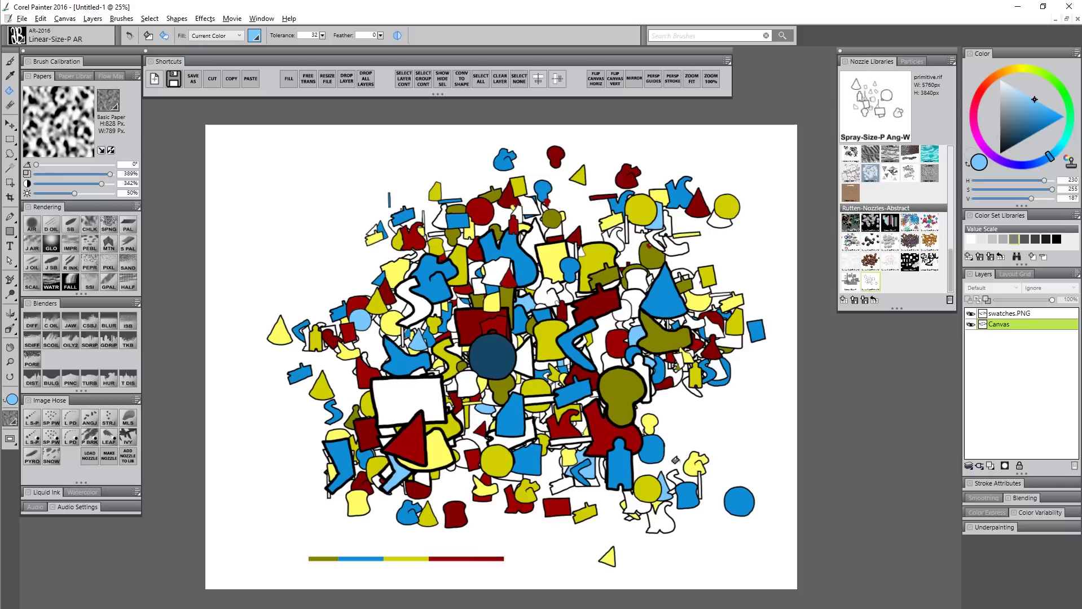
Fill the triangle right of the dark blue circle and five more white shapes
left_click(623, 314)
left_click(476, 272)
left_click(465, 454)
left_click(693, 387)
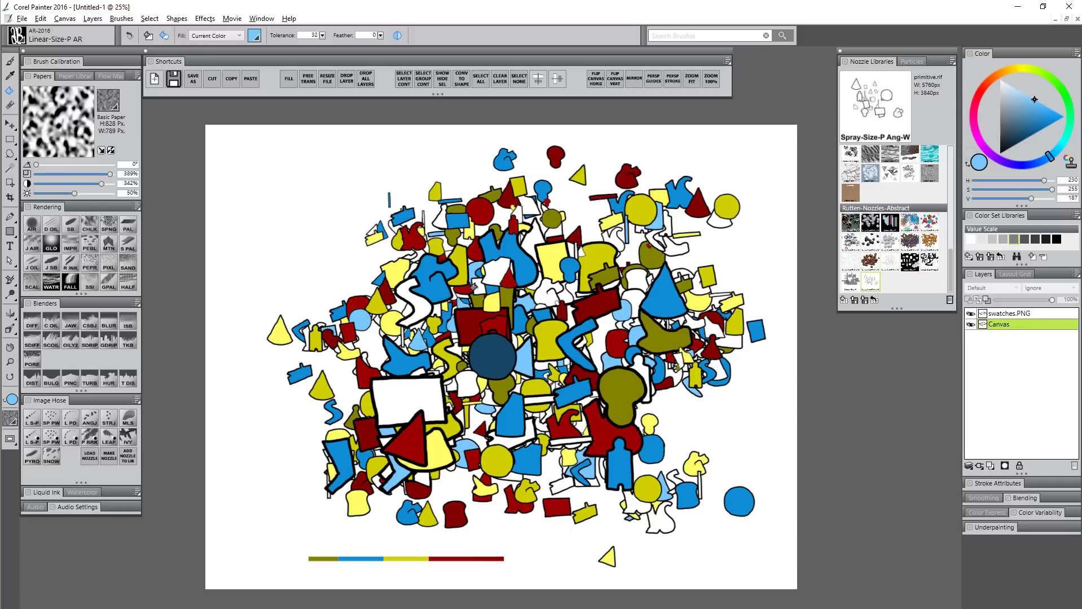
left_click(523, 358)
left_click(612, 361)
scroll(406, 339, "up", 3)
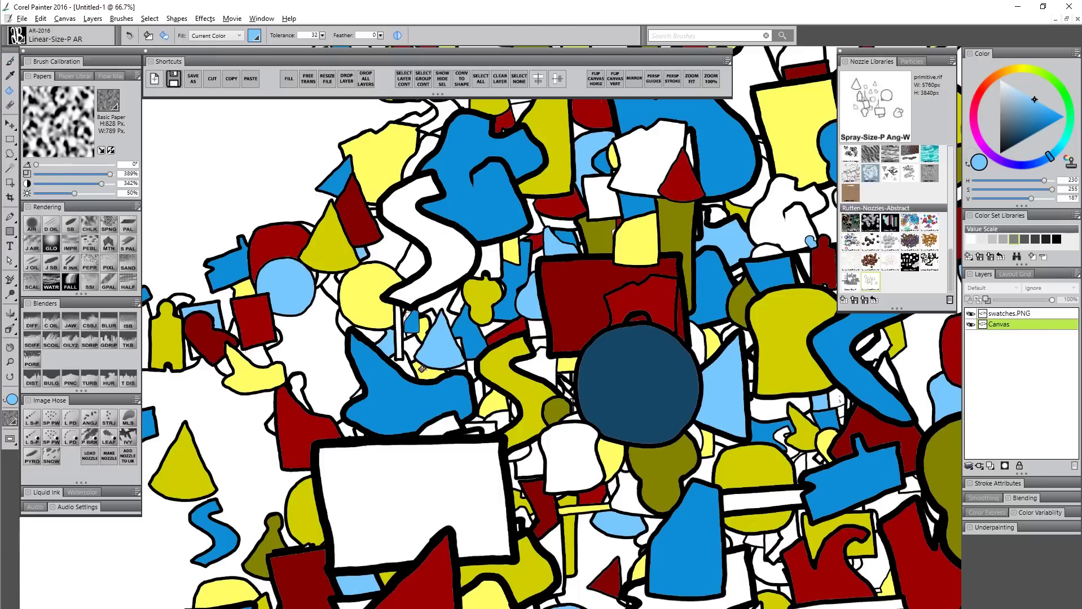
Pan up and left across the artwork and pick dark red as the paint colour
left_click_drag(572, 394, 487, 342)
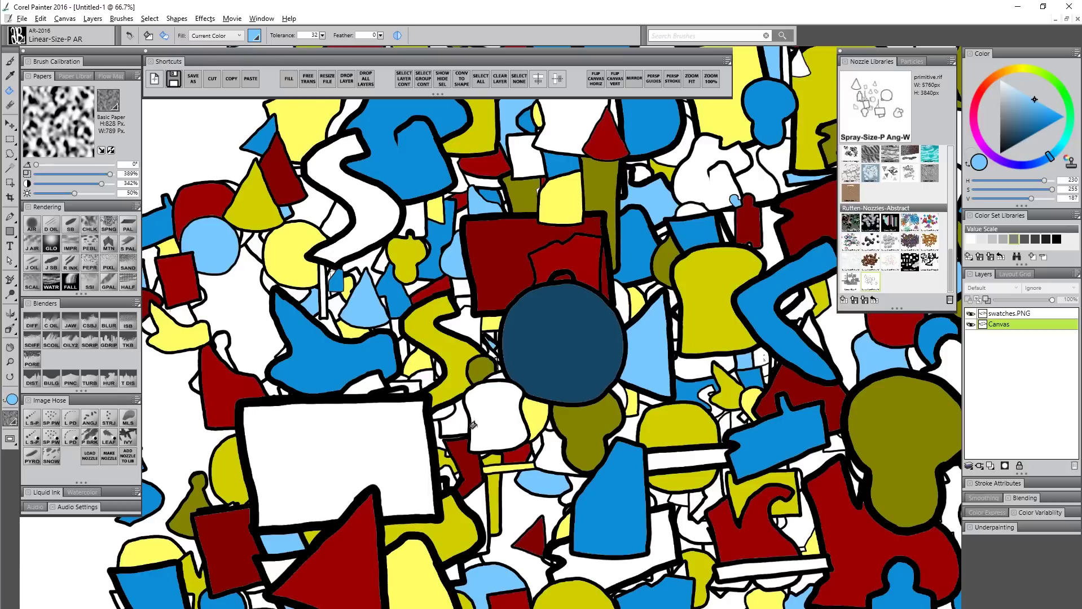
left_click_drag(514, 504, 420, 438)
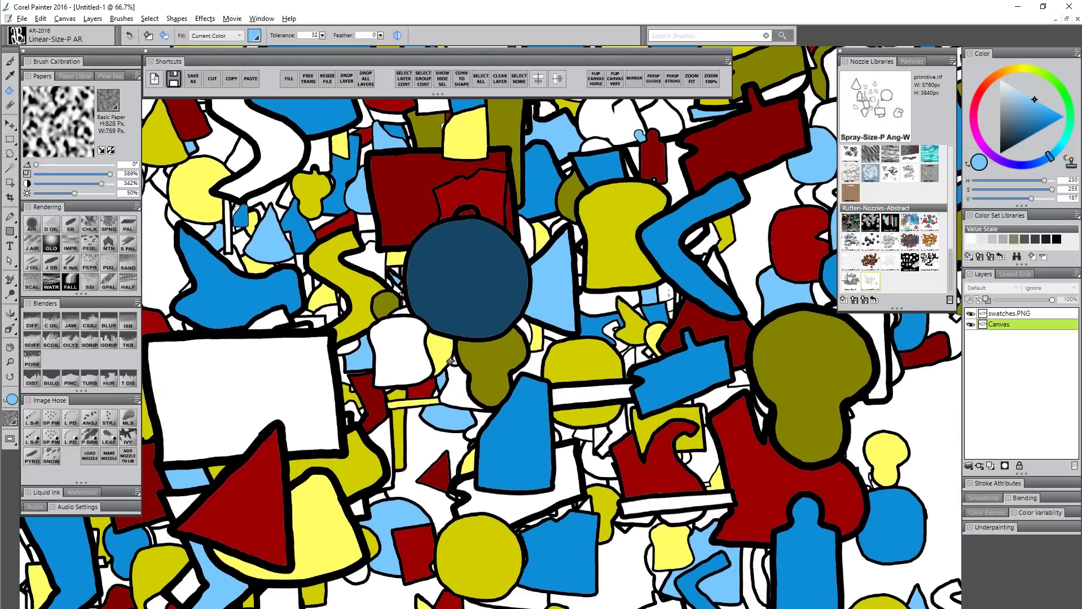
scroll(525, 532, "down", 6)
left_click(460, 373, "alt")
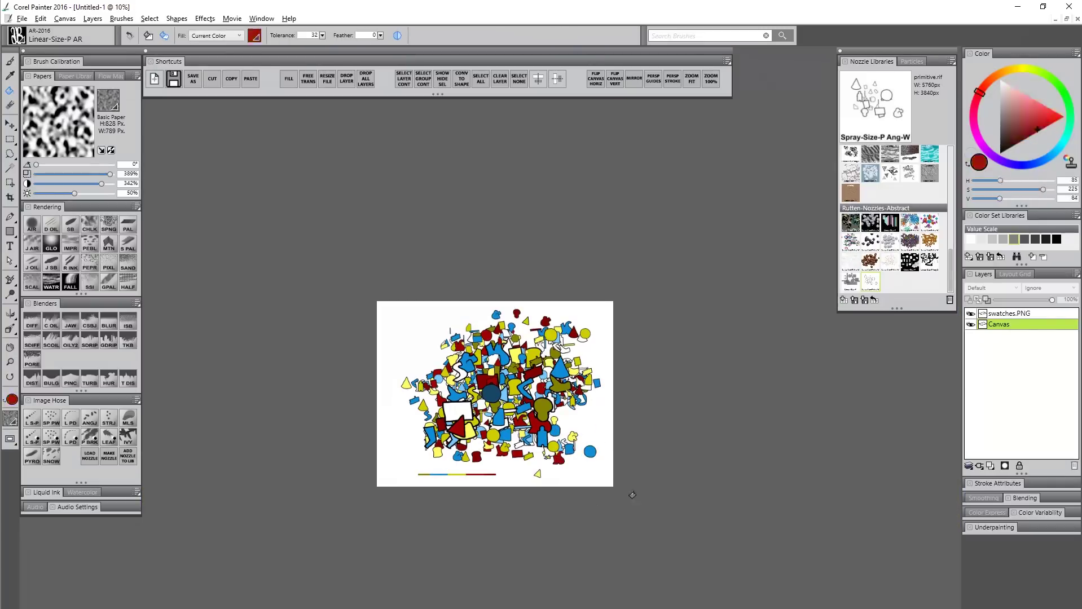
Zoom back to 25% and hide the swatches.PNG layer
key("m")
left_click(798, 449)
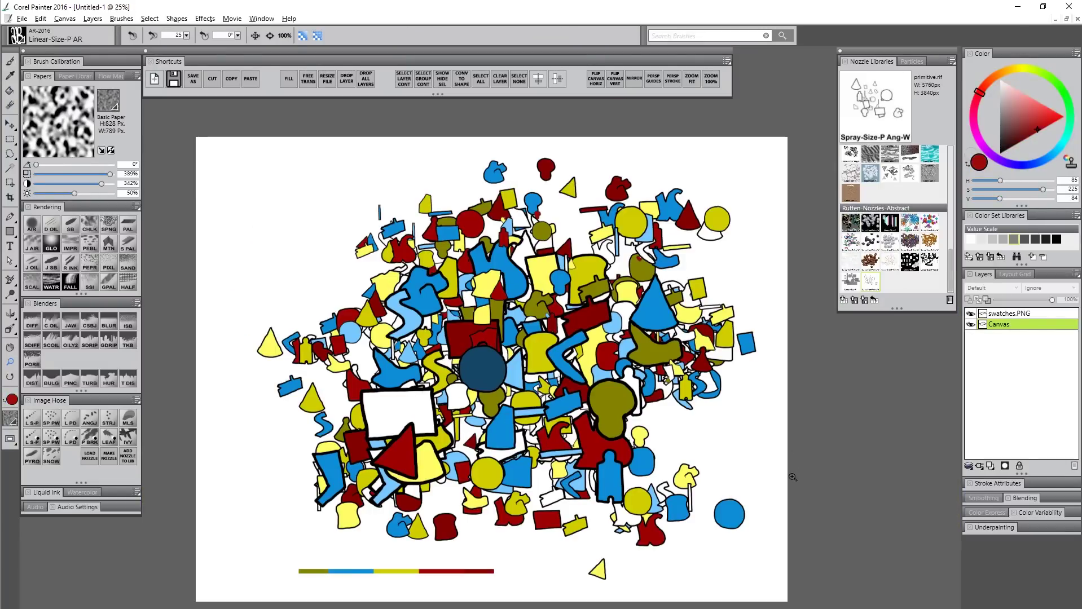
left_click(1009, 314)
left_click(970, 314)
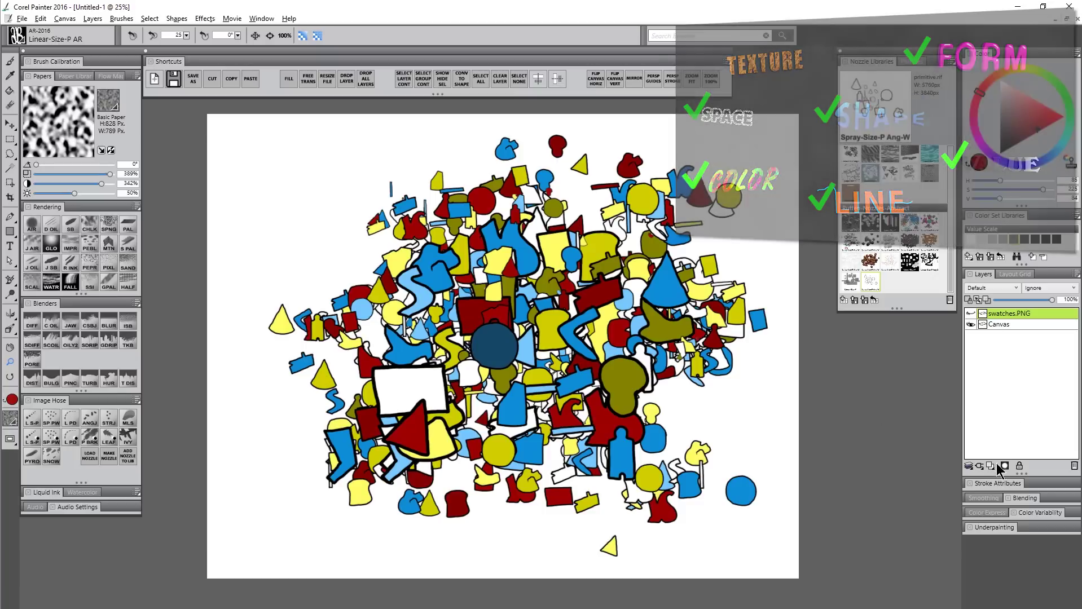
Add a new layer above Canvas and name it 'texture'
left_click(1004, 325)
left_click(991, 466)
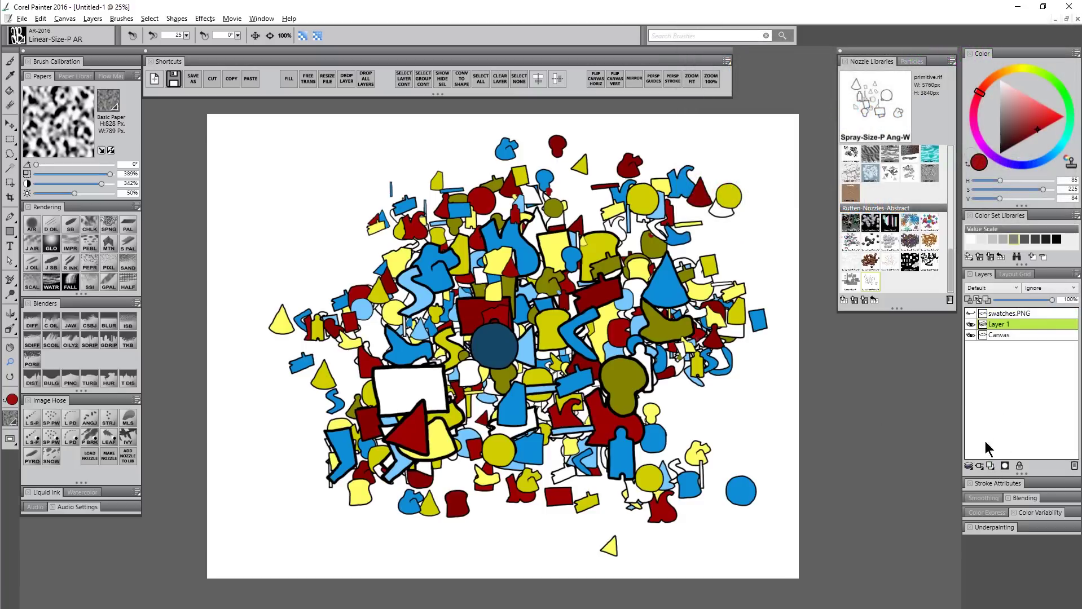
double_click(996, 324)
type("texture")
key("Return")
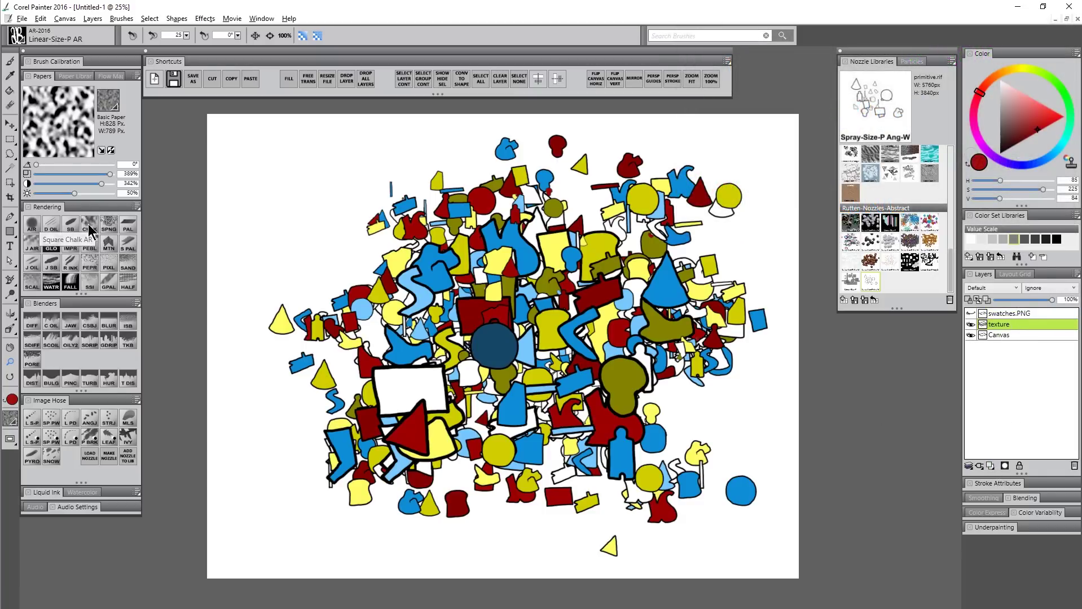
Paint large white Square Chalk strokes on Simulated Woodgrain paper over the shapes
left_click(89, 224)
left_click(112, 108)
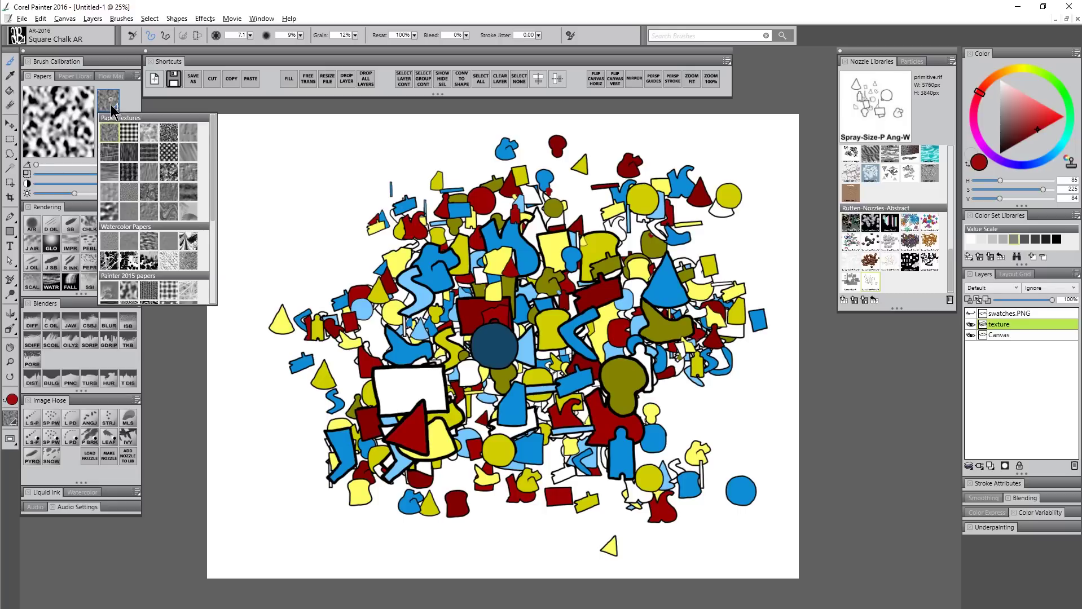
left_click(170, 172)
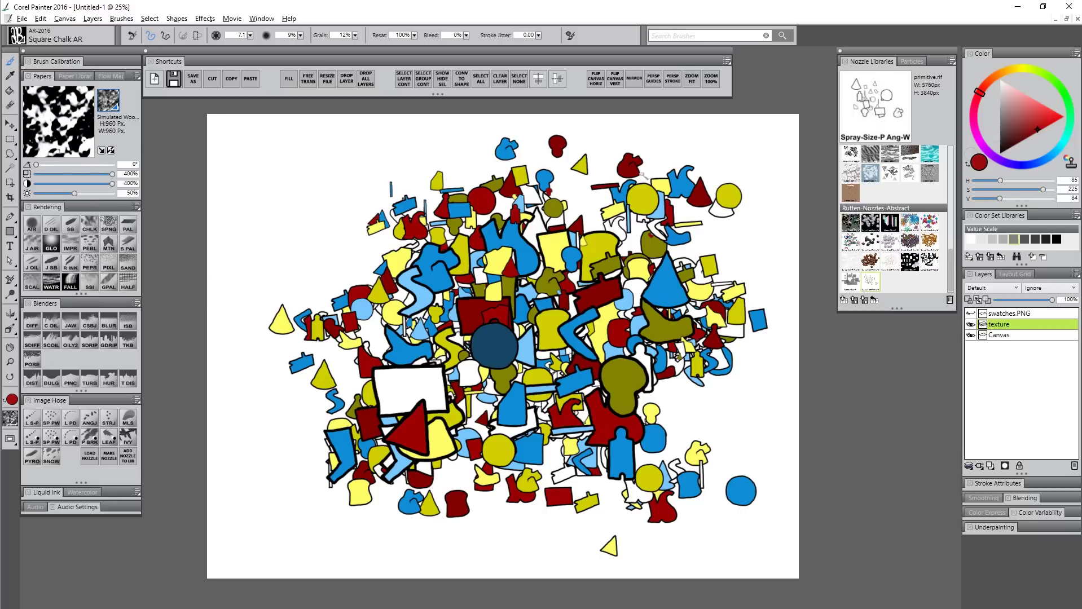
left_click(970, 240)
mouse_move(525, 186)
left_mouse_down()
mouse_move(517, 259)
mouse_move(470, 286)
mouse_move(378, 218)
mouse_move(333, 284)
mouse_move(327, 461)
mouse_move(368, 501)
mouse_move(532, 459)
mouse_move(609, 498)
mouse_move(697, 436)
mouse_move(591, 338)
mouse_move(579, 177)
mouse_move(660, 137)
mouse_move(653, 212)
mouse_move(687, 439)
mouse_move(768, 550)
left_mouse_up()
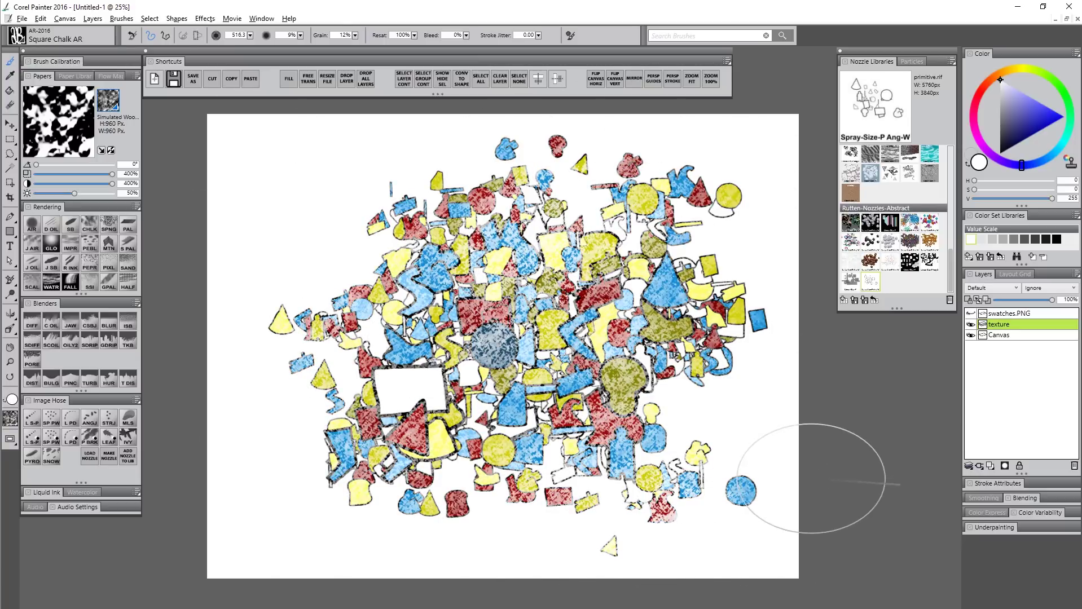
Add a new Multiply-blended layer above Canvas
left_click(998, 336)
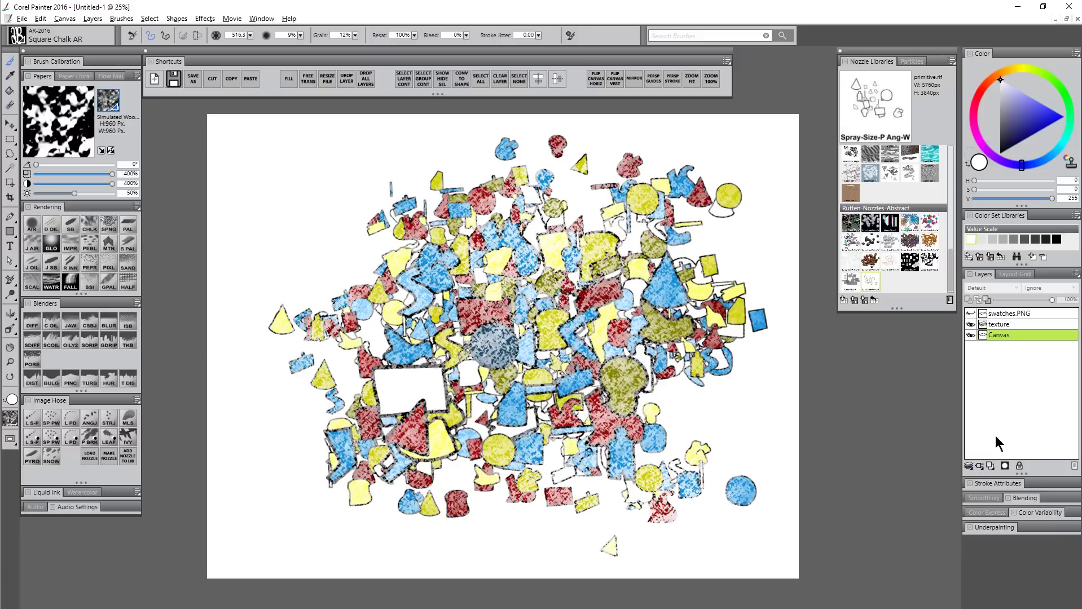
left_click(990, 466)
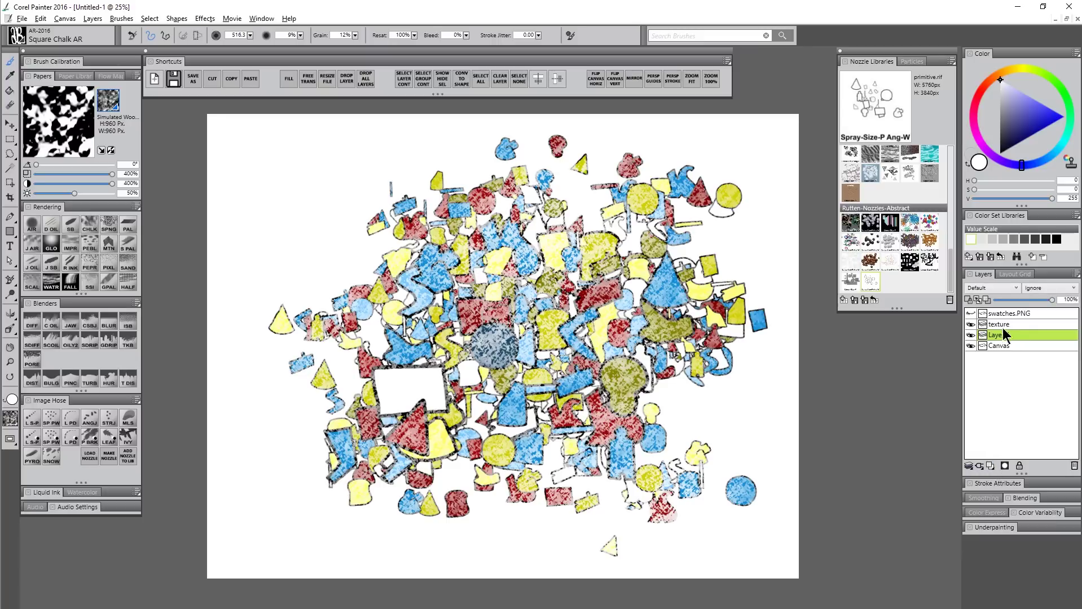
left_click(991, 289)
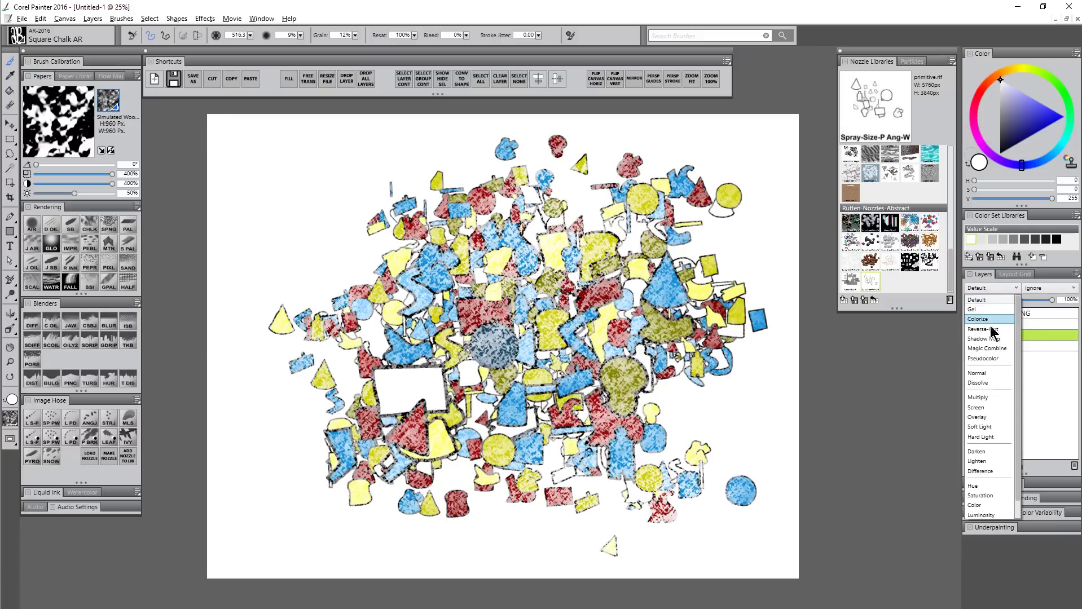
left_click(986, 398)
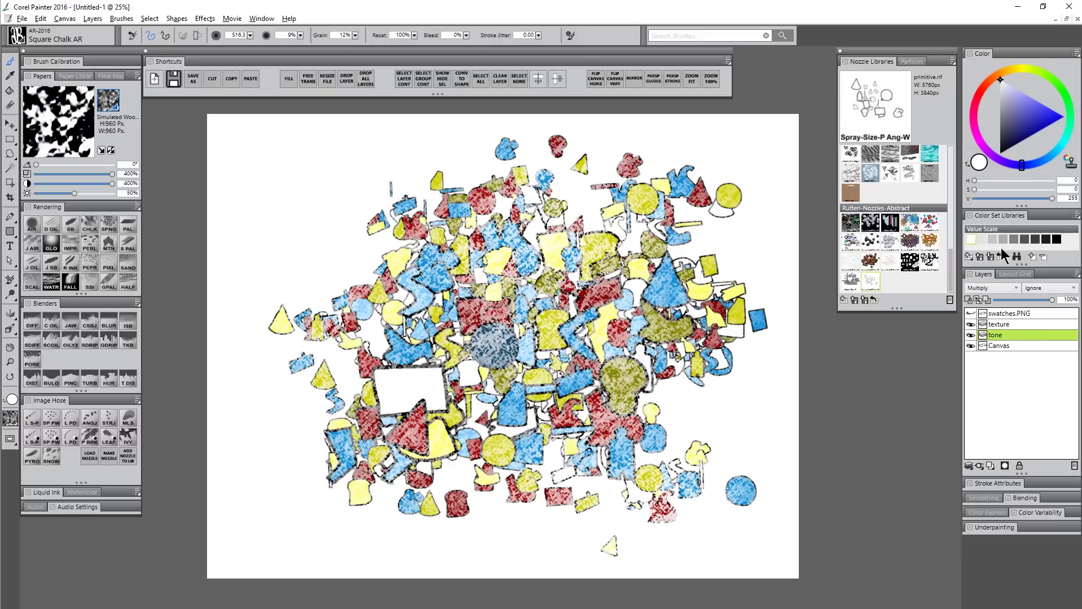
Fill the tone layer with pale cream at 100% opacity
left_click(1015, 68)
left_click_drag(1010, 92, 1006, 85)
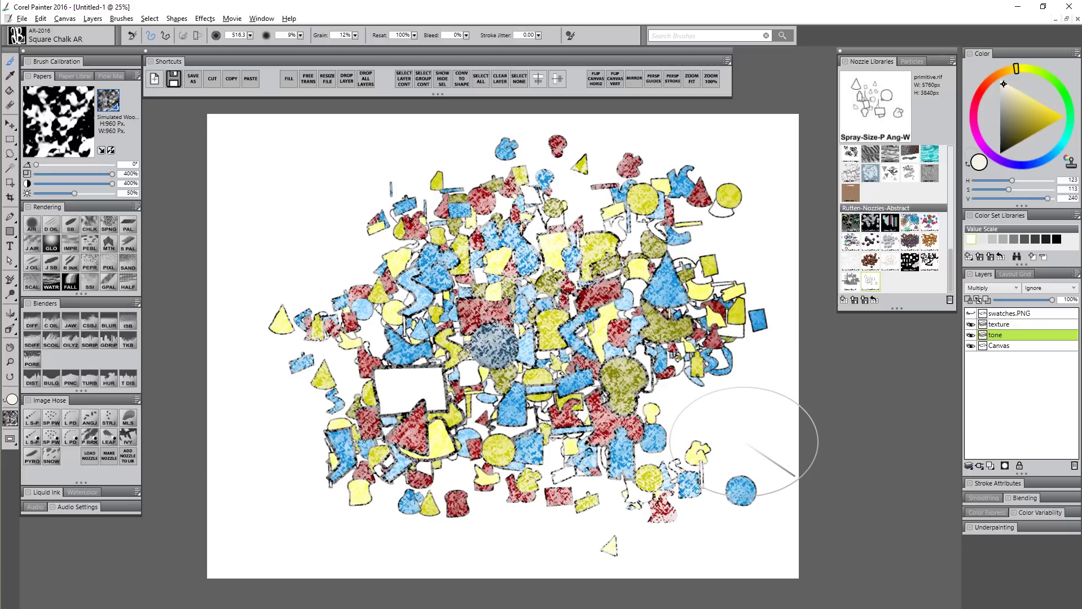
left_click(290, 81)
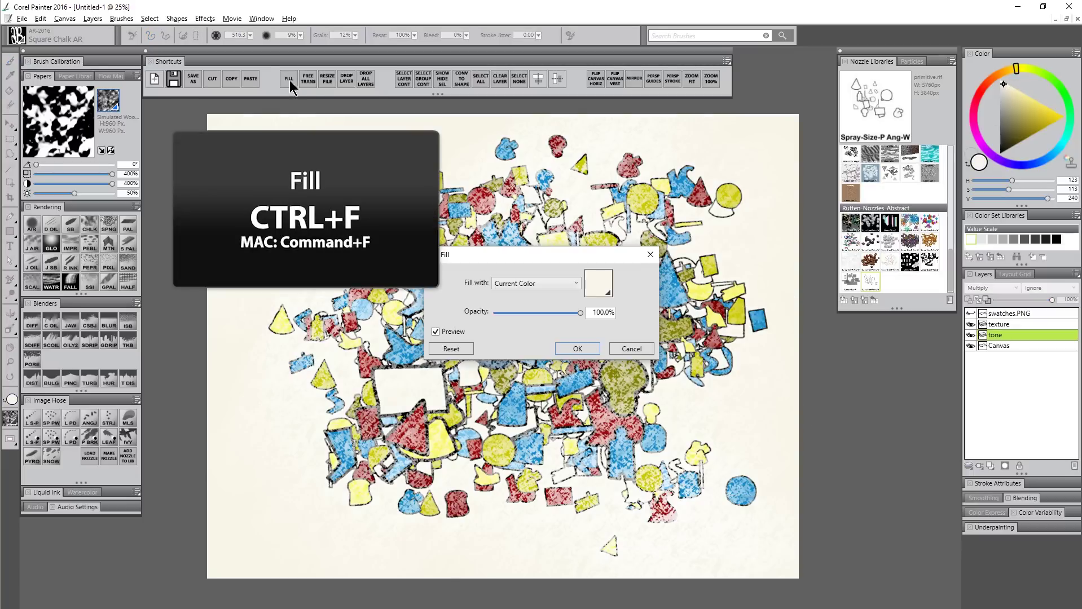
left_click(577, 348)
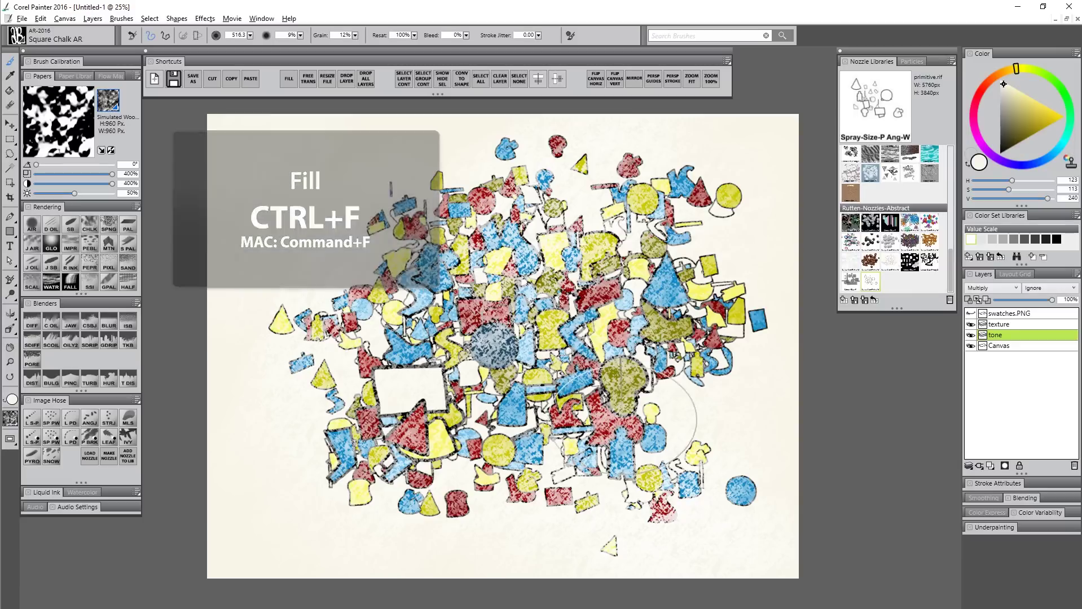
Add a layer named 'sponge' above texture and set it to Multiply
left_click(1007, 325)
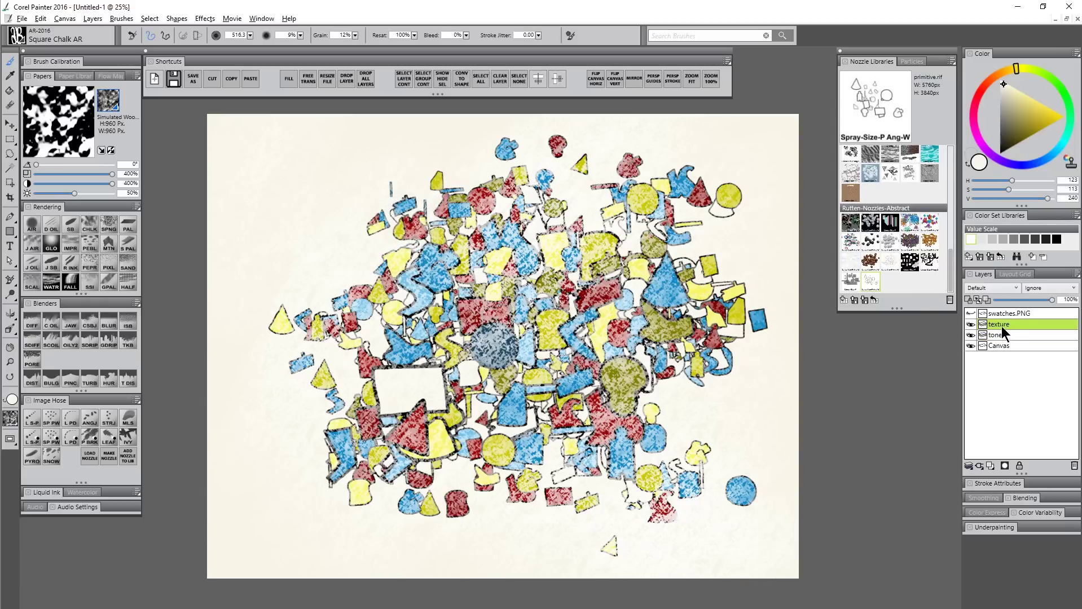
left_click(990, 466)
double_click(997, 325)
type("sponge")
key("Return")
left_click(988, 288)
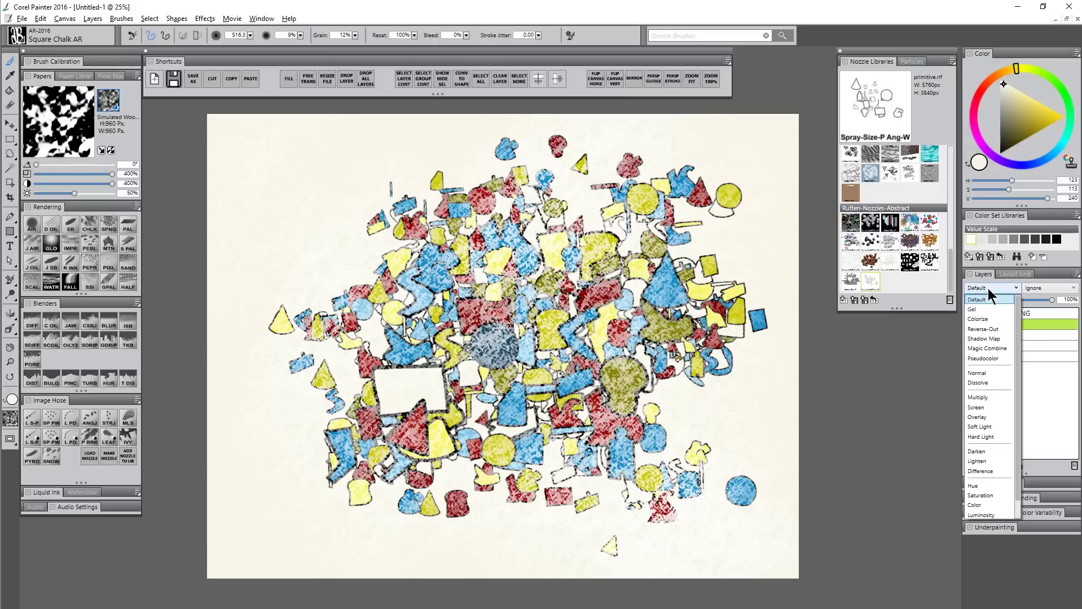
left_click(978, 398)
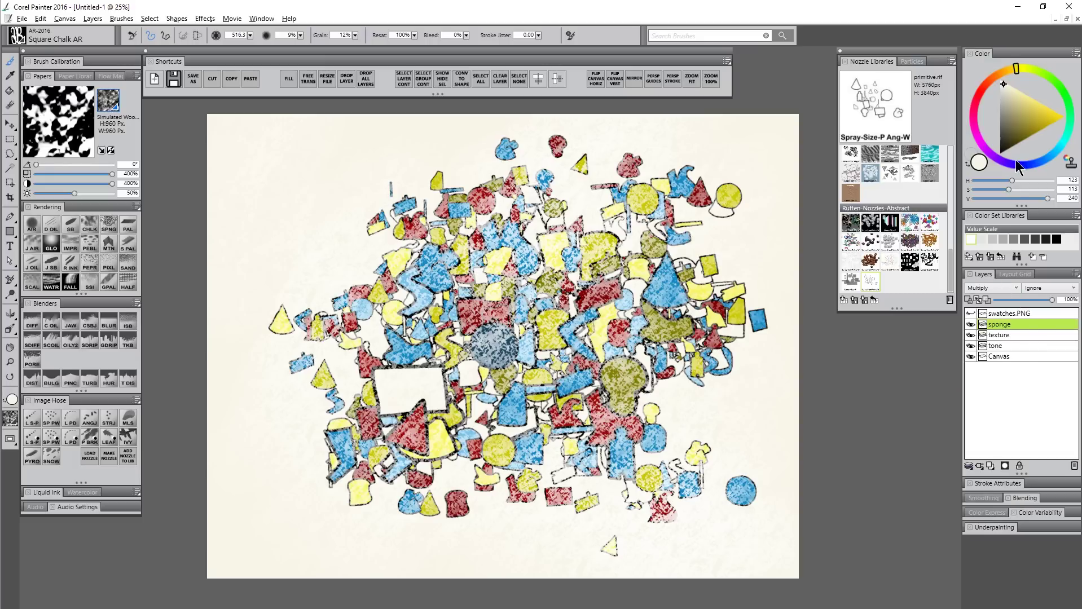
Sponge orange, yellow-tan and green texture across the canvas
left_click(1009, 137)
left_click(999, 73)
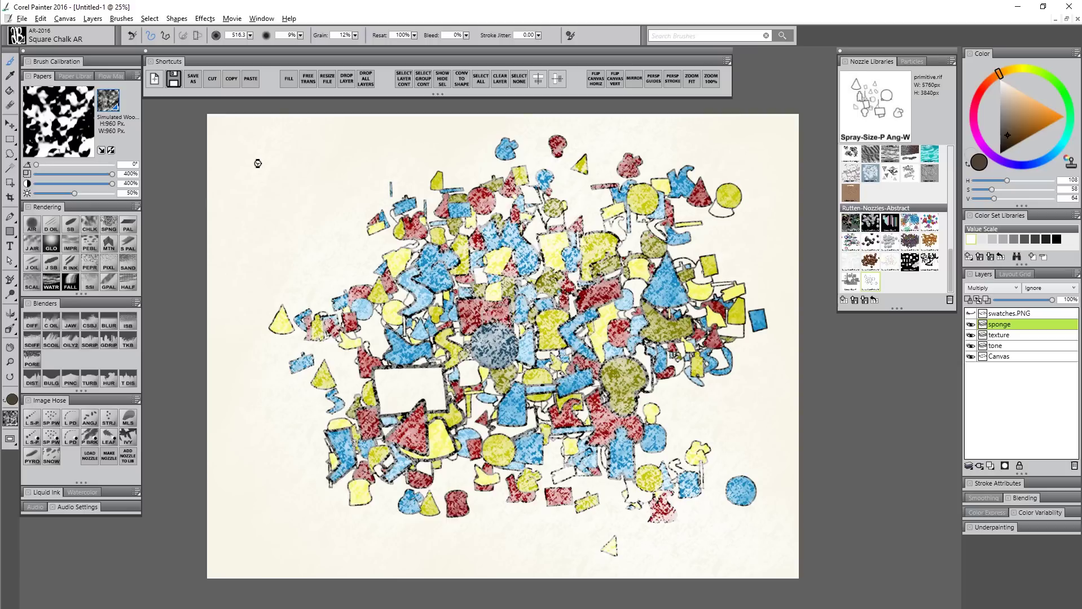
mouse_move(258, 162)
left_mouse_down()
mouse_move(624, 228)
mouse_move(288, 435)
mouse_move(500, 411)
mouse_move(320, 608)
mouse_move(669, 521)
mouse_move(811, 182)
mouse_move(254, 496)
left_mouse_up()
left_click(1033, 120)
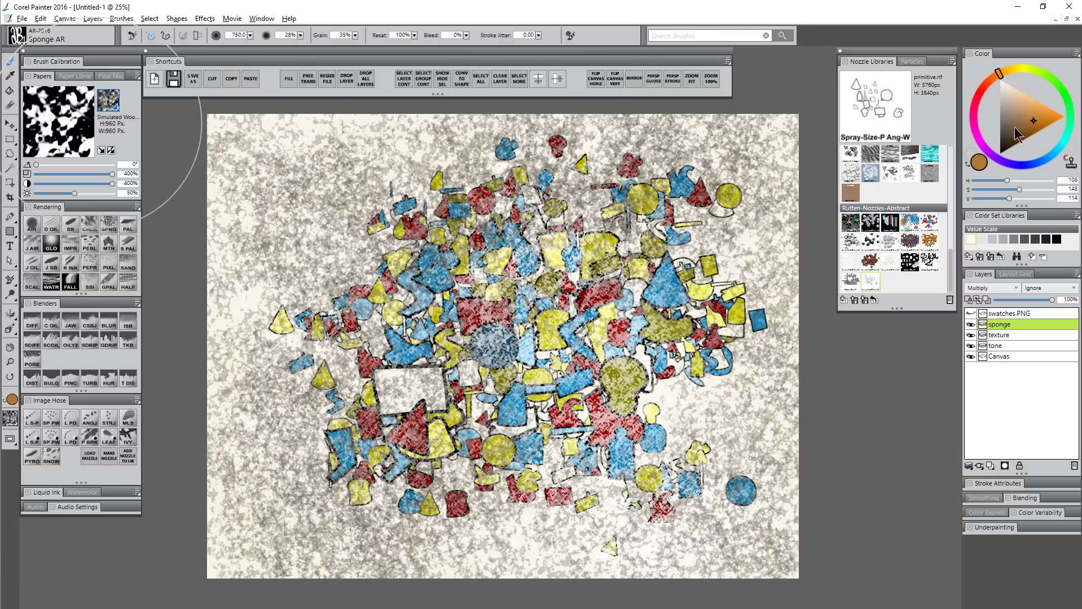
left_click(1013, 68)
mouse_move(428, 141)
left_mouse_down()
mouse_move(380, 486)
mouse_move(719, 290)
left_mouse_up()
left_click(1038, 70)
left_click_drag(693, 237, 686, 517)
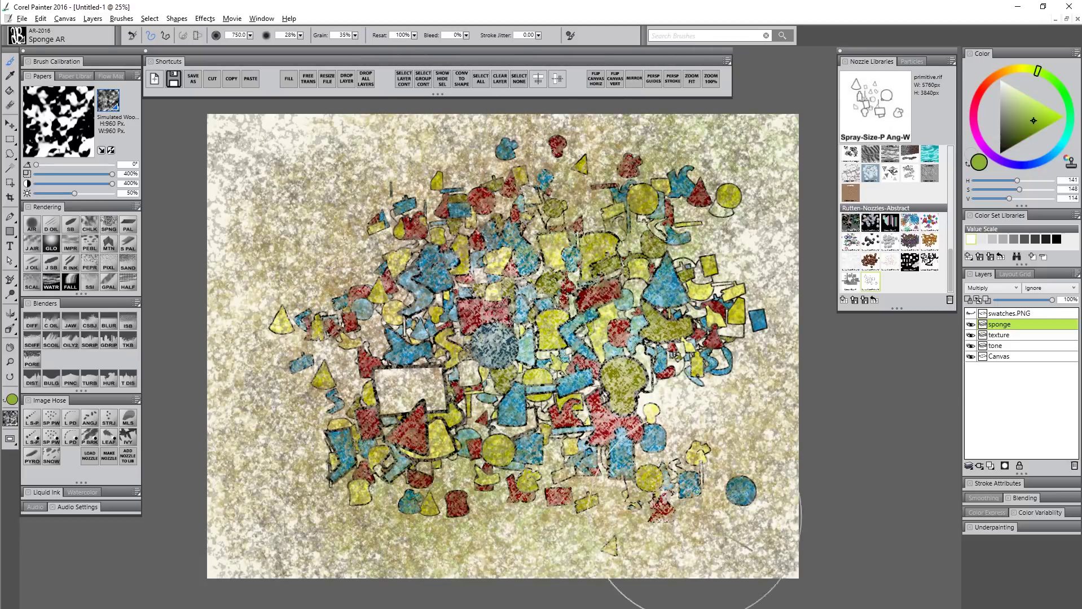
Lower the sponge layer to 13% opacity and fade the texture layer to about 35%
left_click(1023, 300)
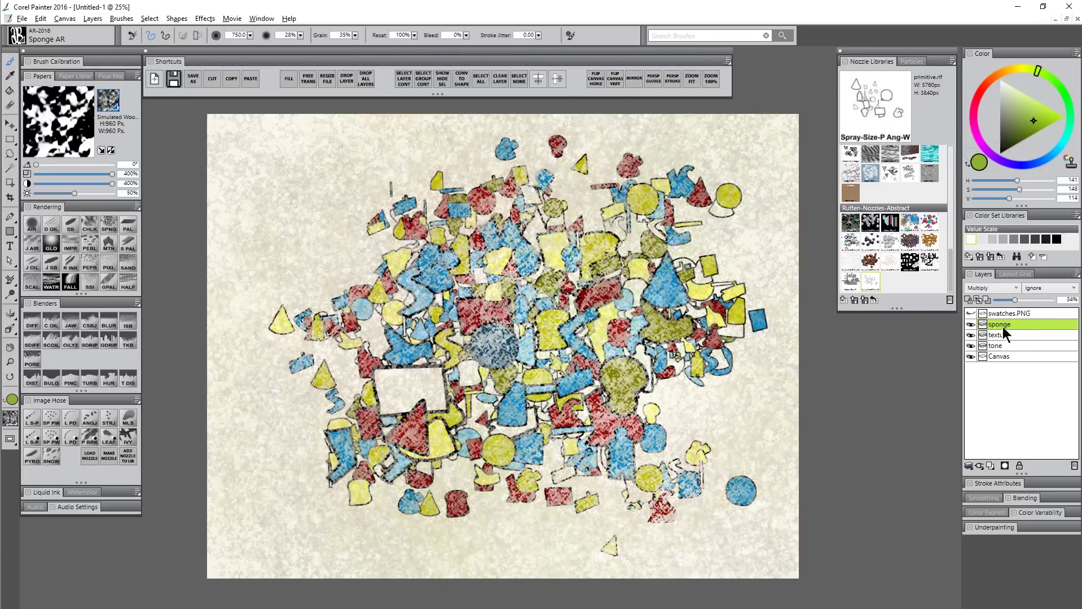
left_click(1006, 335)
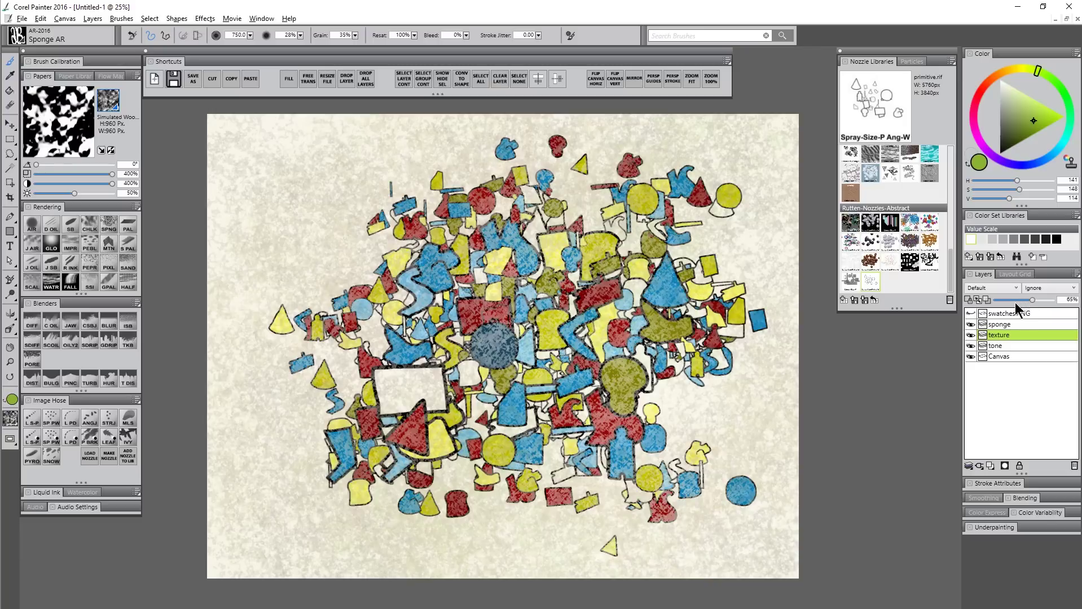
left_click(1015, 301)
left_click(1007, 324)
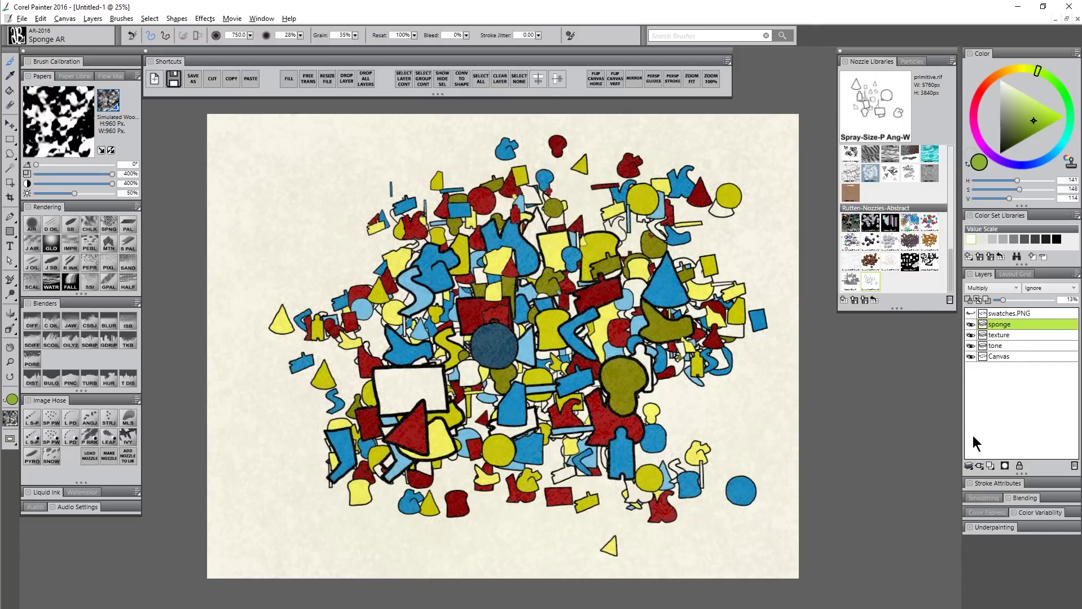
Add a new layer above sponge and name it 'dots'
left_click(990, 466)
double_click(1001, 327)
type("dots")
key("Return")
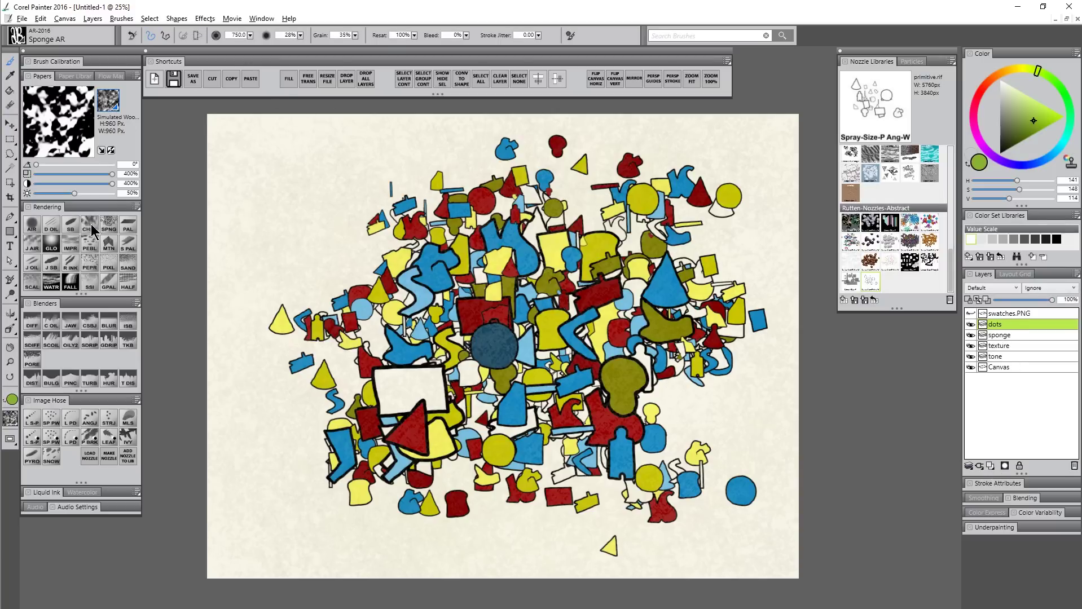
Pick Small Dots paper at 126% scale and paint off-white dotted chalk over the centre
left_click(107, 100)
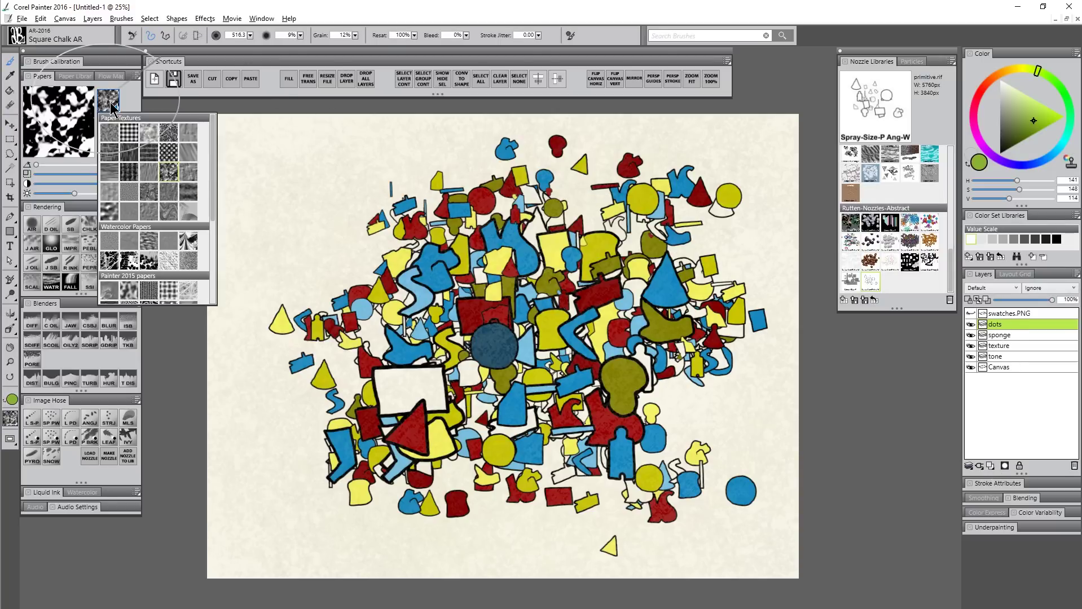
left_click(130, 134)
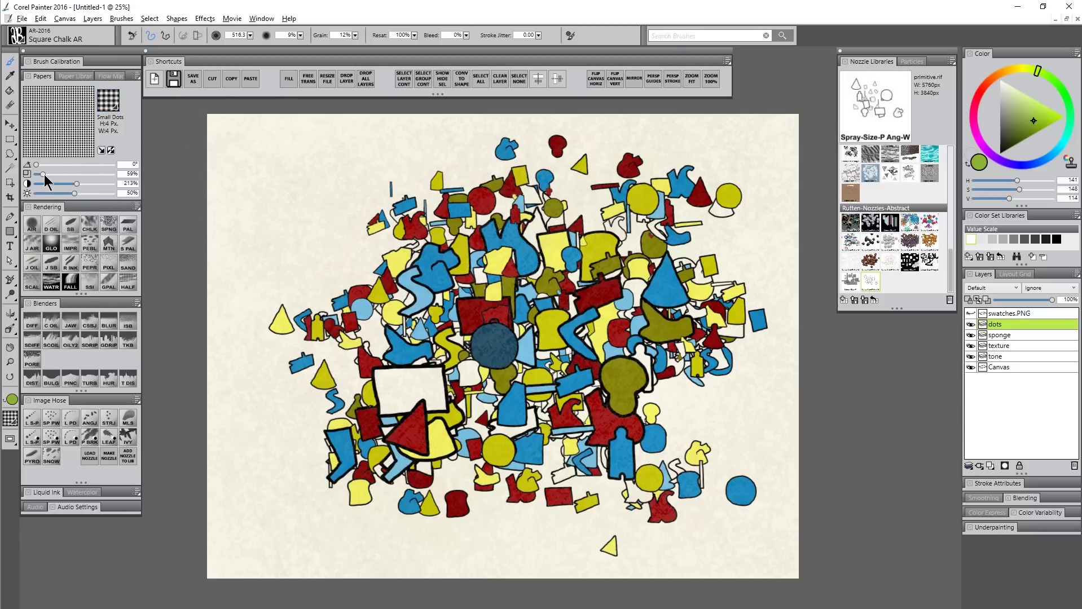
left_click_drag(45, 177, 70, 175)
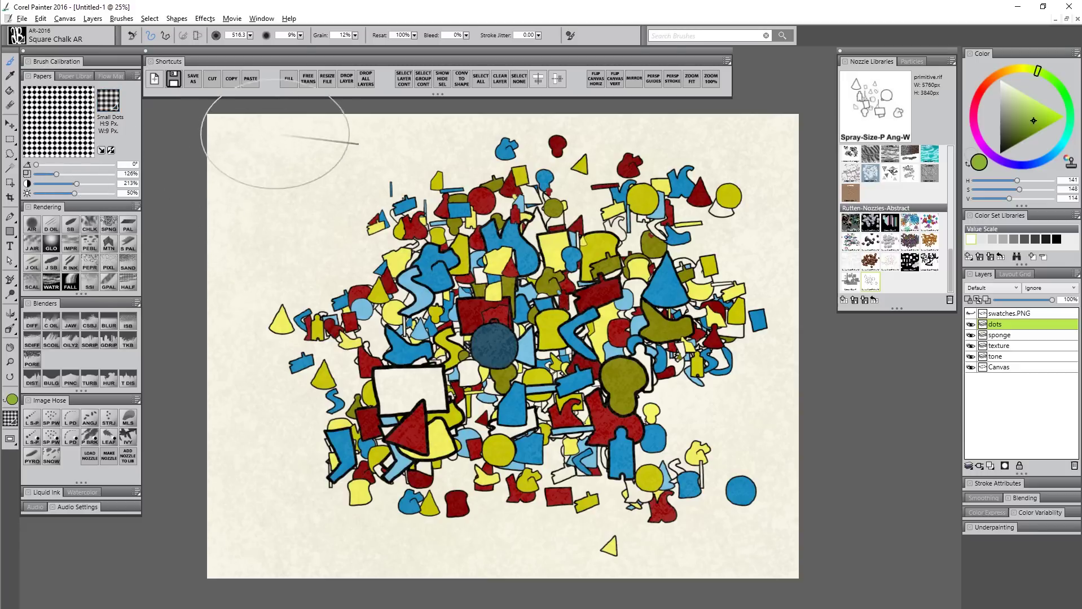
left_click(420, 164, "alt")
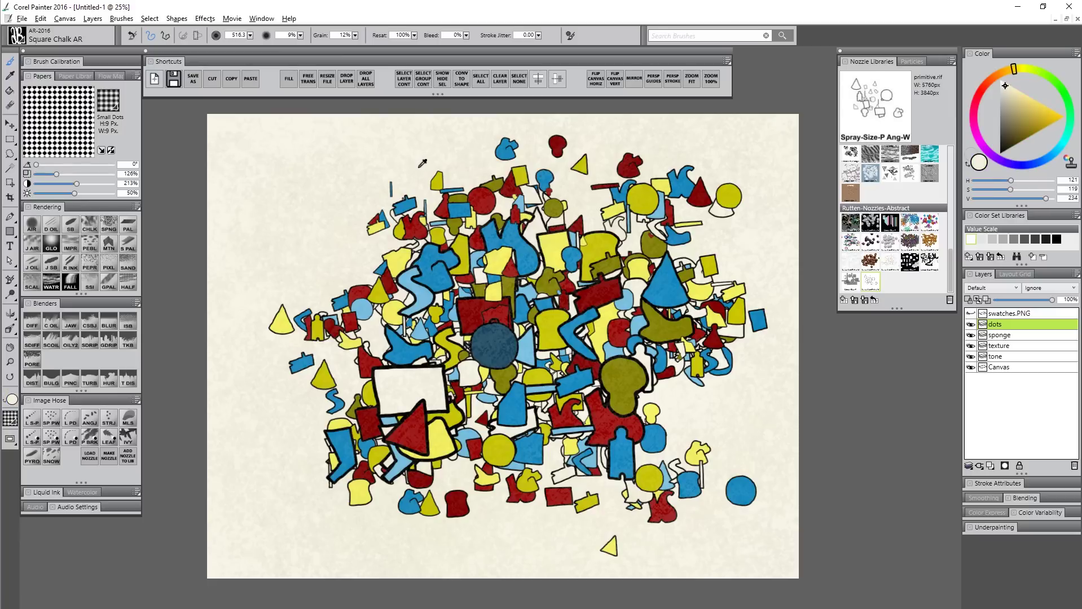
mouse_move(406, 215)
left_mouse_down()
mouse_move(458, 234)
mouse_move(458, 383)
mouse_move(541, 289)
mouse_move(543, 131)
mouse_move(592, 161)
mouse_move(559, 284)
mouse_move(571, 368)
mouse_move(542, 471)
left_mouse_up()
Inspect the dot texture up close, then try a larger paper scale and undo that stroke
left_click(10, 362)
left_click(513, 270)
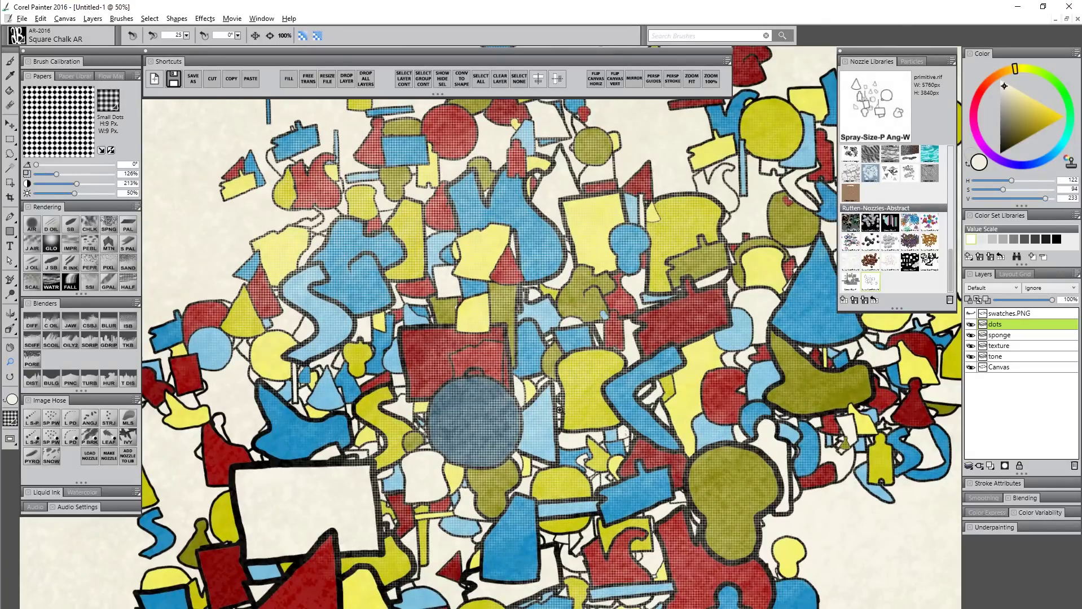
left_click(514, 365, "alt")
left_click(513, 365, "alt")
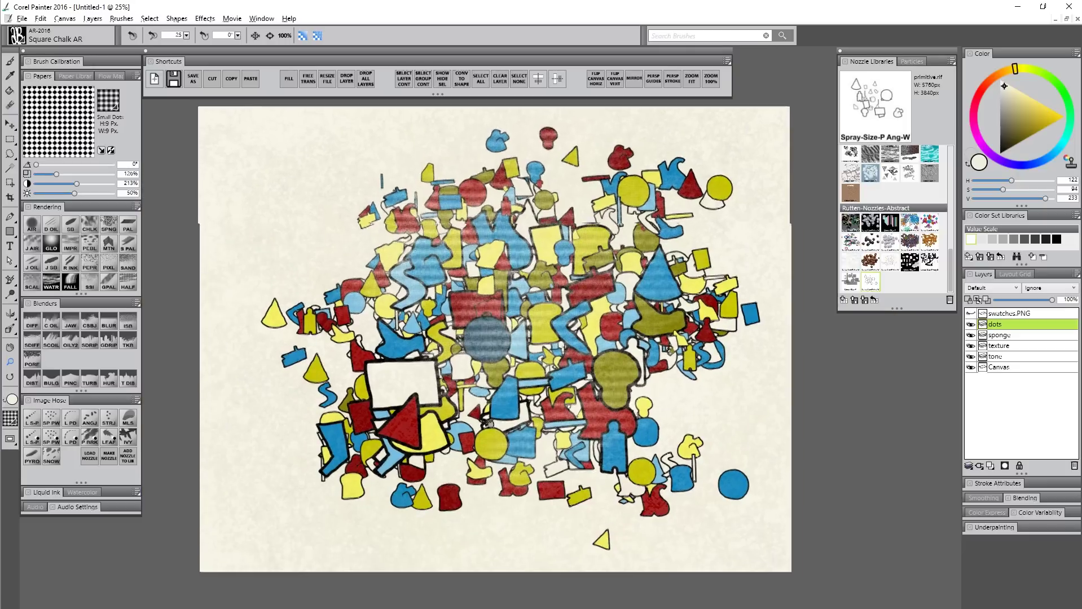
key("b")
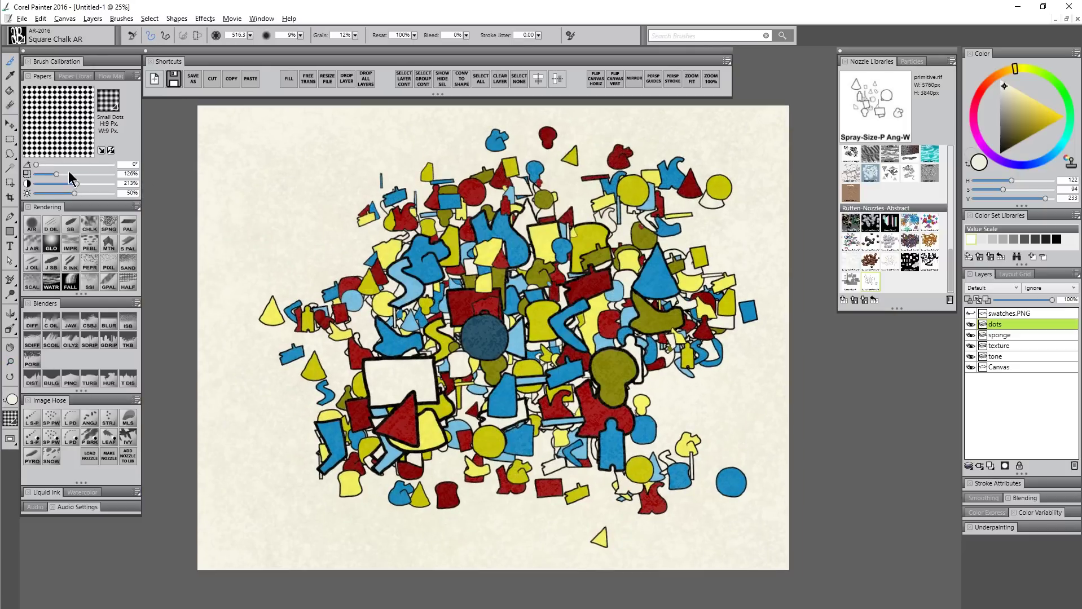
left_click_drag(69, 173, 96, 174)
mouse_move(409, 254)
left_mouse_down()
mouse_move(445, 259)
mouse_move(508, 293)
mouse_move(510, 382)
mouse_move(538, 93)
mouse_move(542, 234)
mouse_move(624, 347)
mouse_move(621, 468)
left_mouse_up()
key("ctrl+z")
Paint 400% dots across most shapes and blend the layer as Overlay at about 39% opacity
left_click_drag(95, 175, 112, 175)
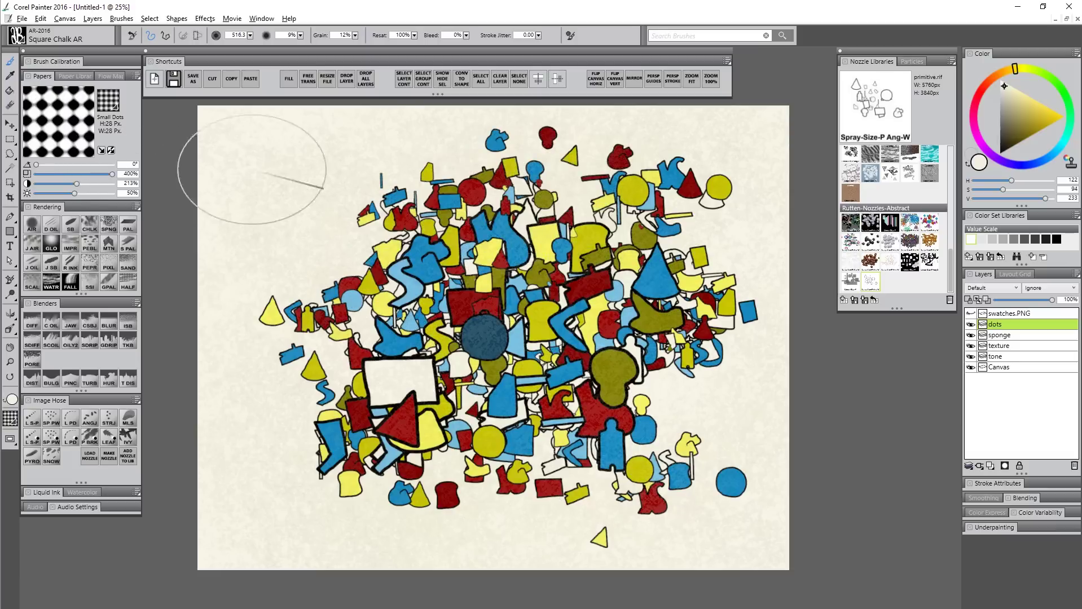
mouse_move(431, 173)
left_mouse_down()
mouse_move(484, 476)
mouse_move(717, 354)
mouse_move(189, 302)
mouse_move(761, 193)
left_mouse_up()
left_click(1019, 300)
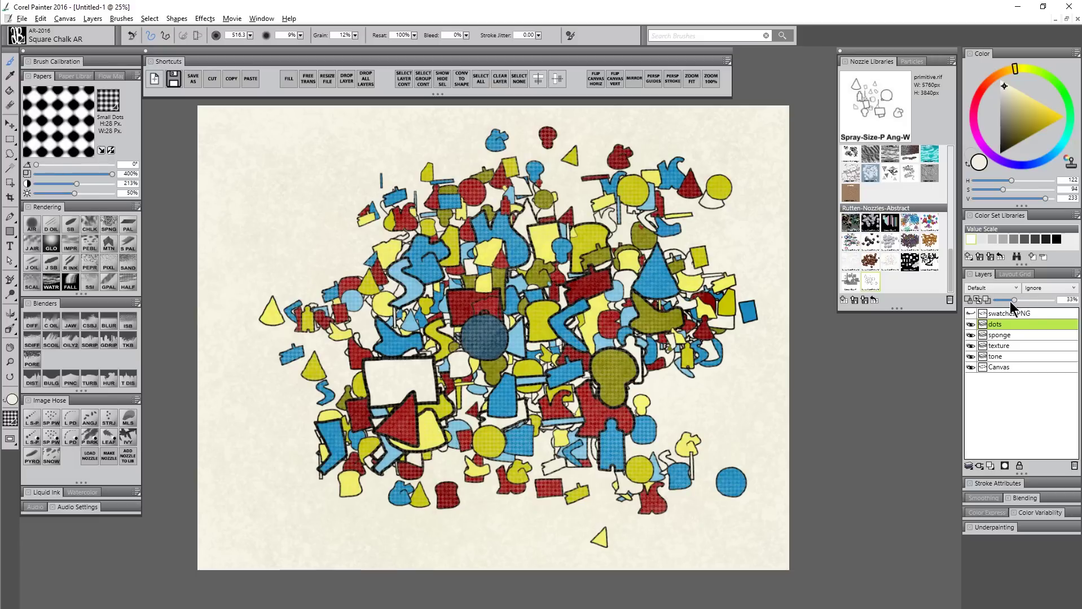
left_click(1005, 300)
left_click(995, 288)
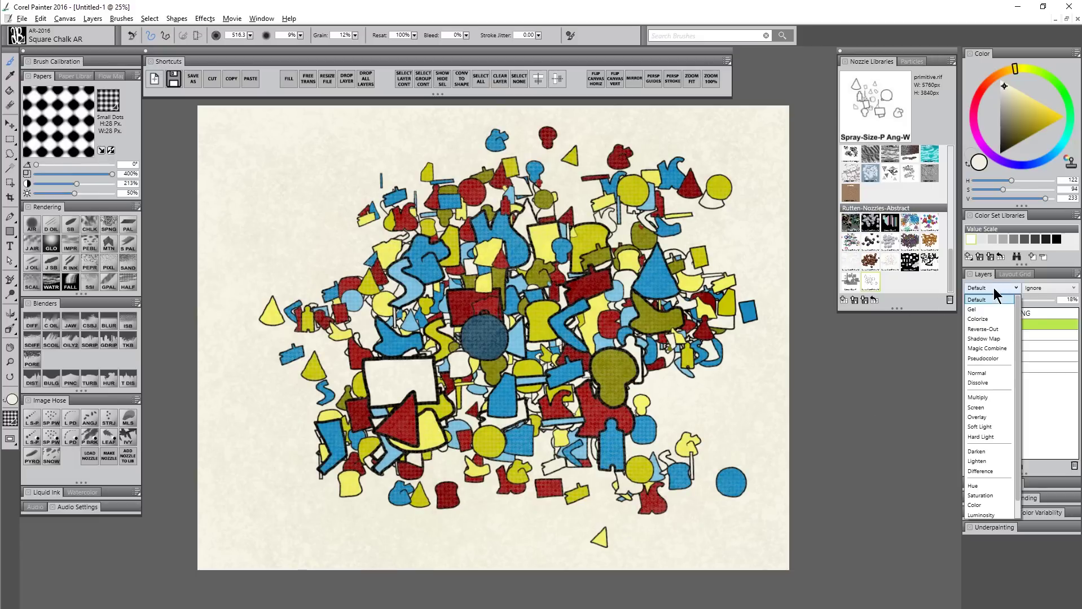
left_click(982, 418)
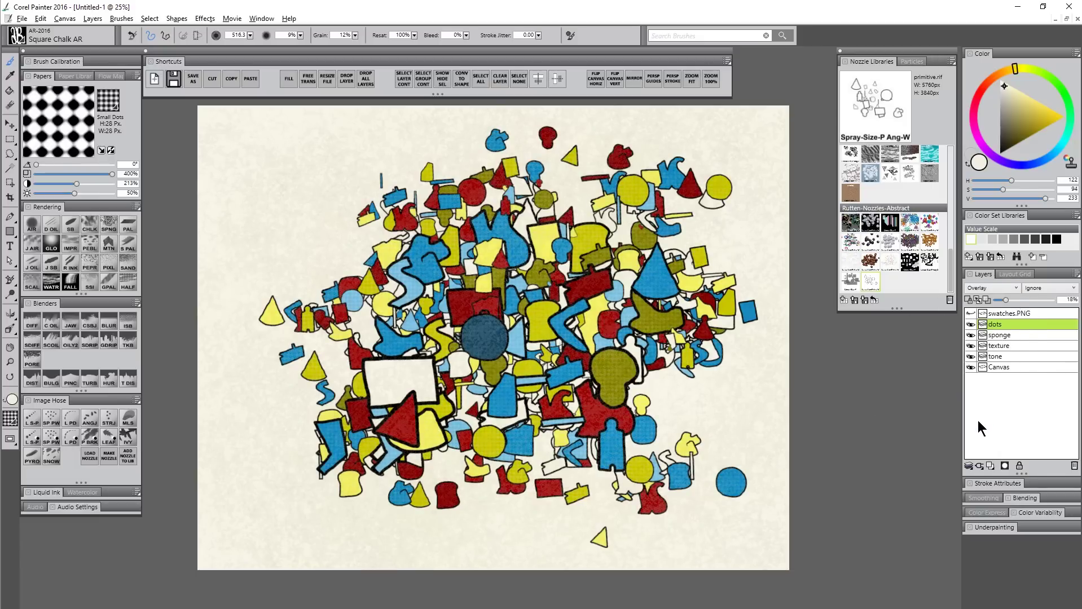
left_click(1021, 301)
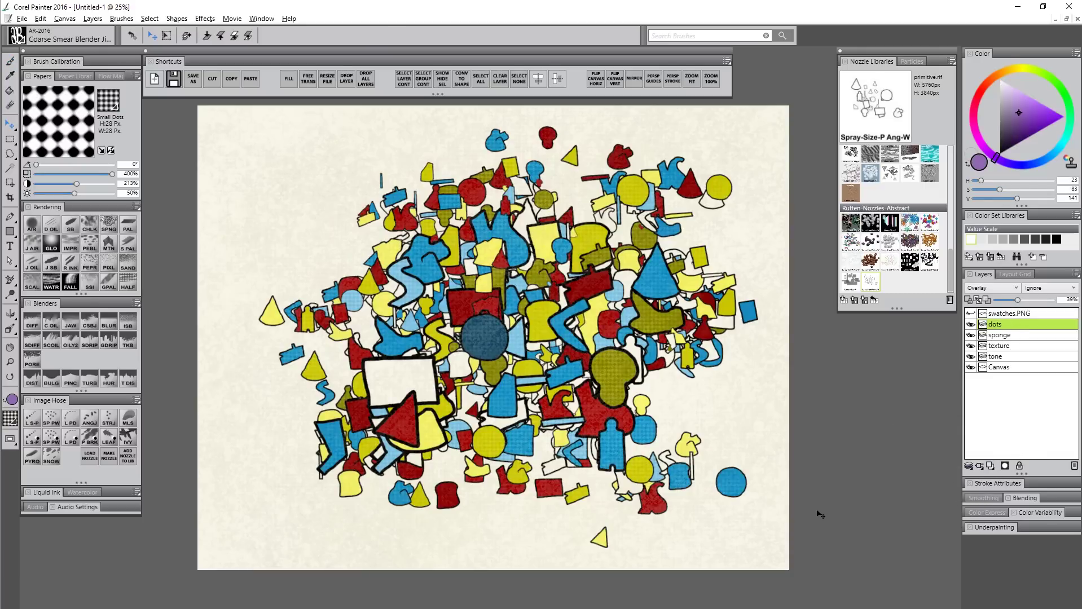
Add a new layer and sign 'AR' in thin black near the lower right of the shapes
left_click(989, 466)
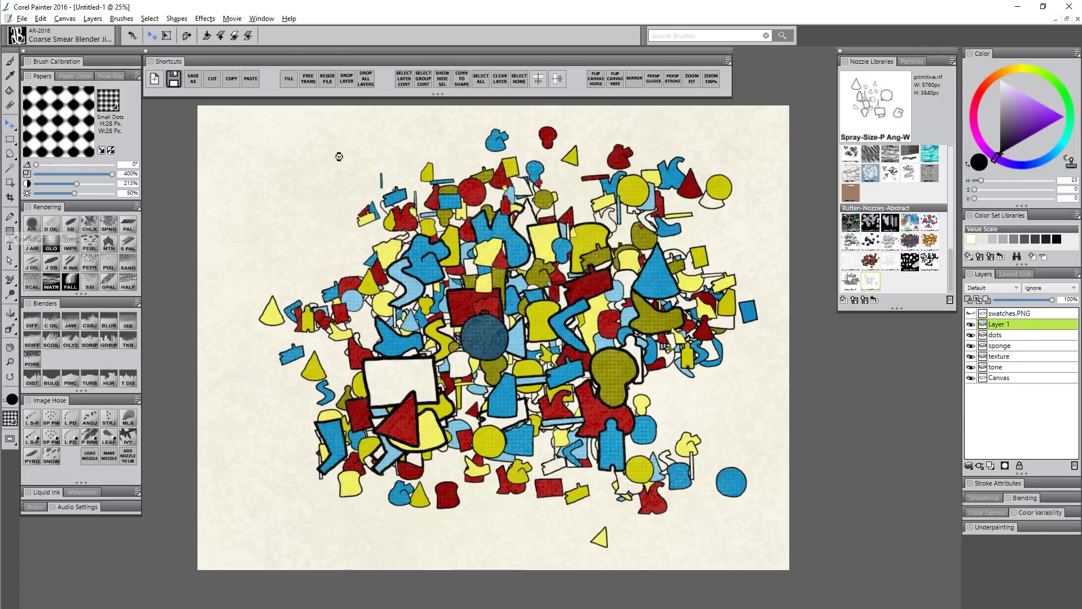
left_click_drag(663, 410, 661, 429)
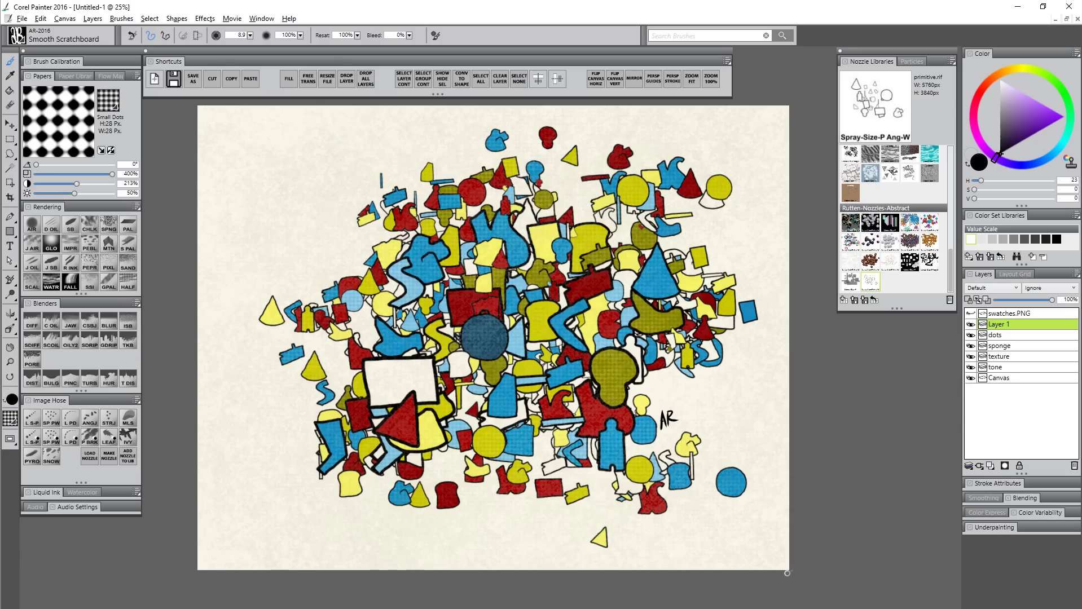